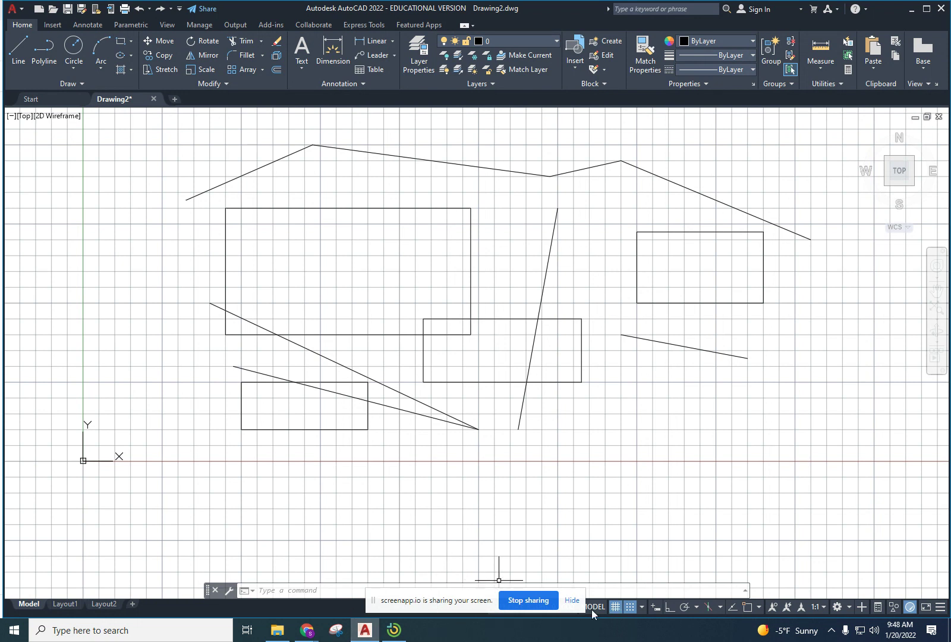
- Draw a closed rectangle of lines, about 3.25 by 2 units, beneath the short sloped line in the drawing's lower-right area
click(572, 601)
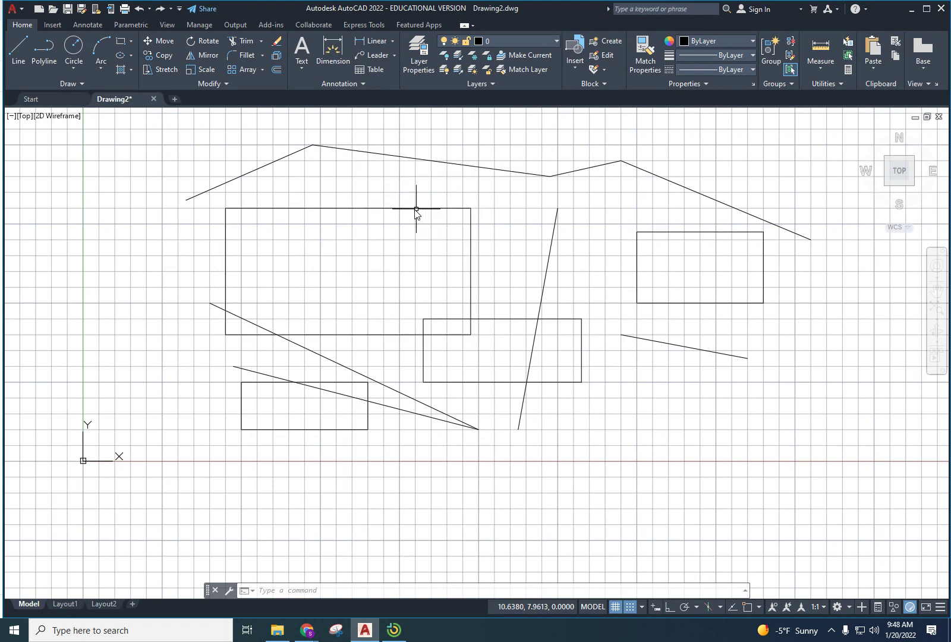
mouse_move(388, 210)
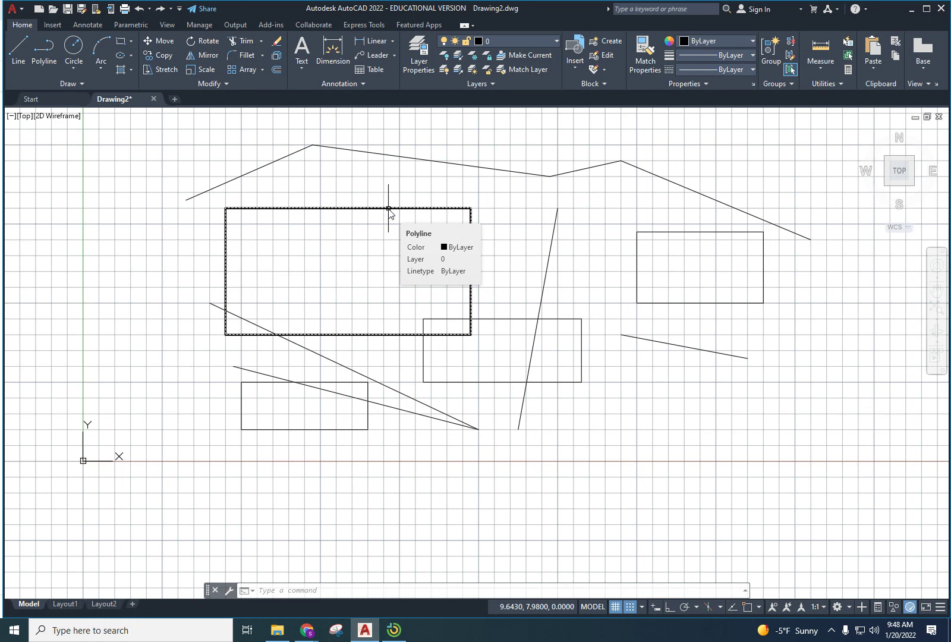
click(18, 53)
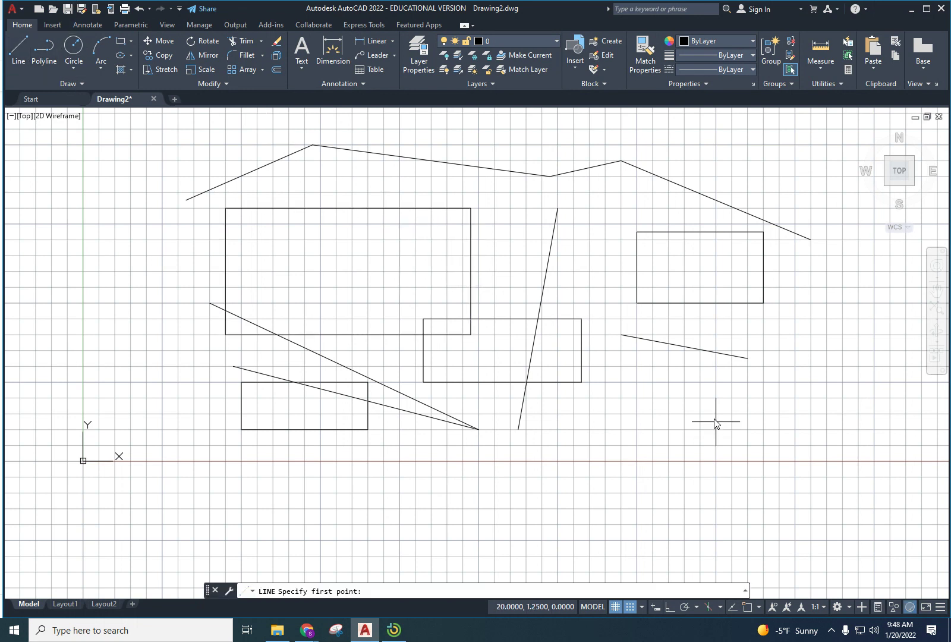
click(684, 381)
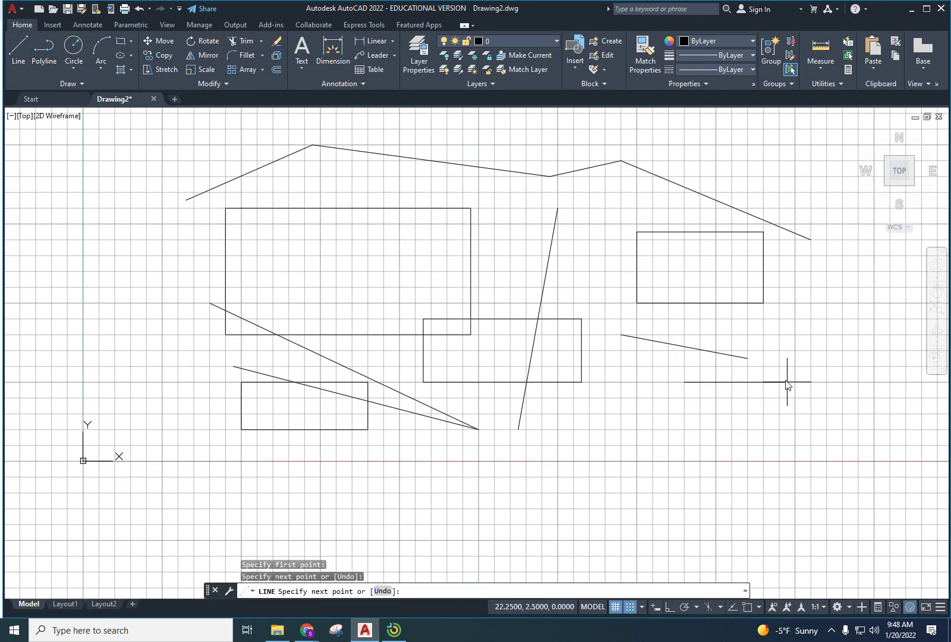
click(788, 445)
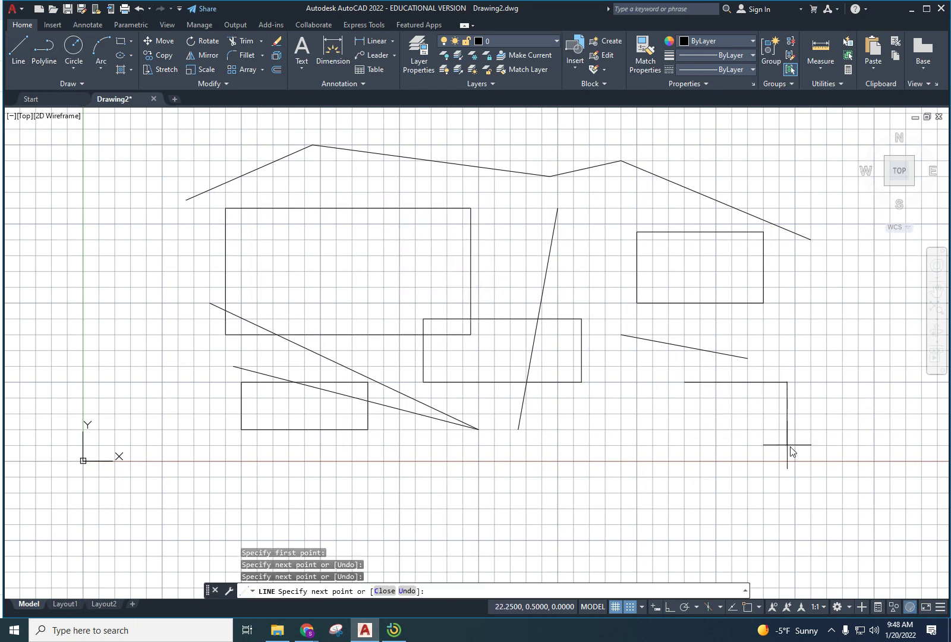
click(684, 444)
click(684, 382)
key(Escape)
key(Escape)
key(Escape)
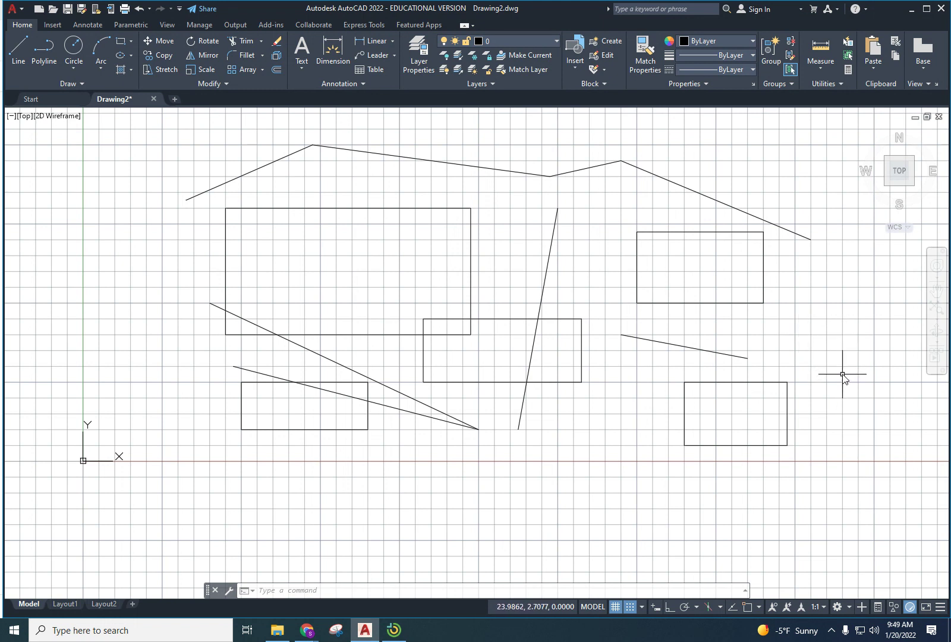
- Select the upper-right rectangle, the steep line, the middle rectangle and the short sloped line one by one, and clear the selection
click(713, 233)
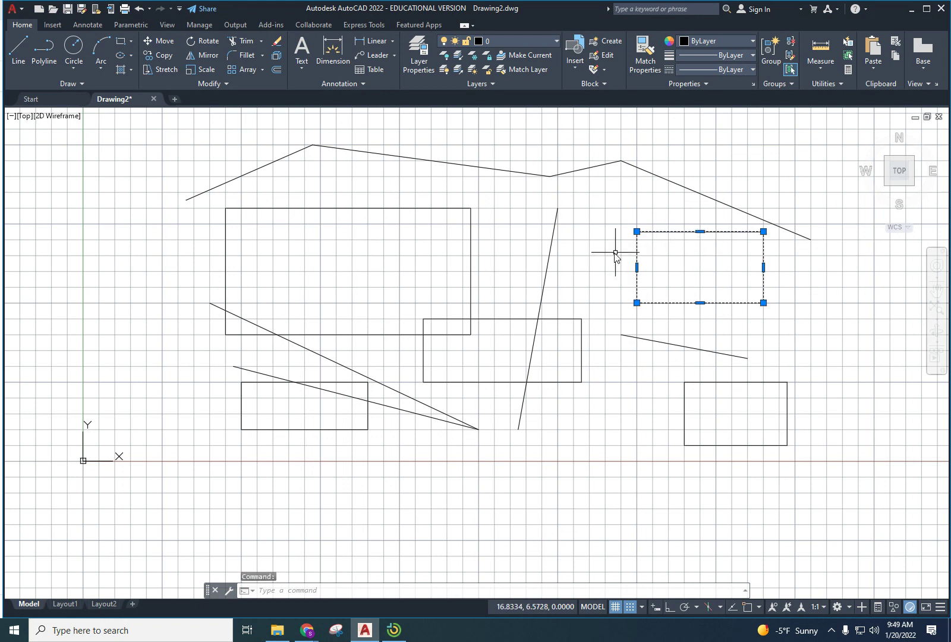
click(552, 244)
click(568, 319)
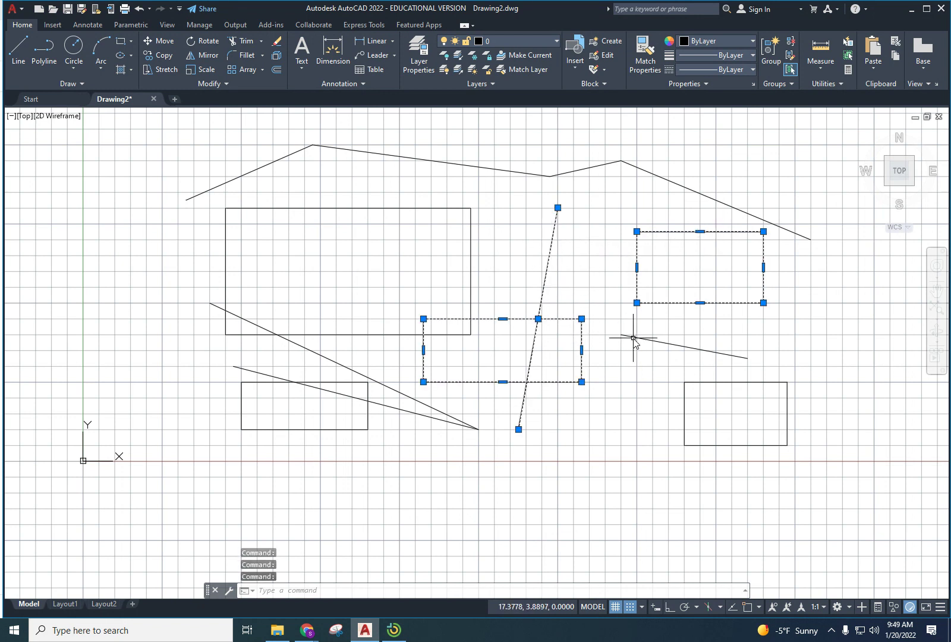
click(634, 336)
key(Escape)
key(Escape)
key(Escape)
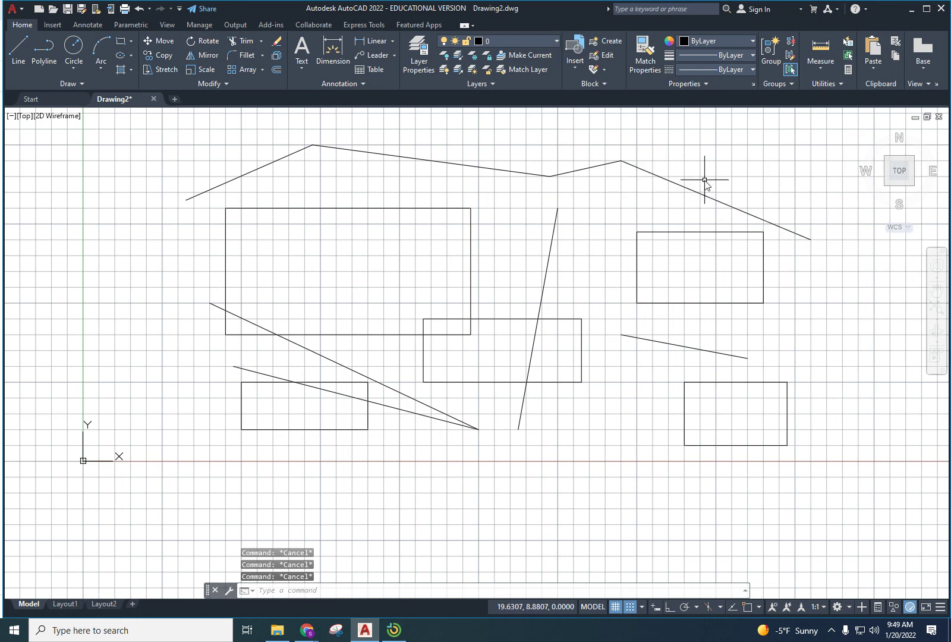
- Select the rectangles and most of the lines with a crossing lasso swept across the drawing, and clear the selection
mouse_move(753, 165)
mouse_down()
mouse_move(728, 192)
mouse_move(685, 206)
mouse_move(554, 170)
mouse_move(442, 367)
mouse_move(750, 355)
mouse_move(828, 493)
mouse_move(499, 446)
mouse_move(318, 308)
mouse_move(807, 315)
mouse_move(833, 346)
mouse_move(729, 328)
mouse_move(679, 333)
mouse_move(576, 373)
mouse_move(499, 346)
mouse_move(717, 225)
mouse_move(850, 273)
mouse_move(746, 291)
mouse_up()
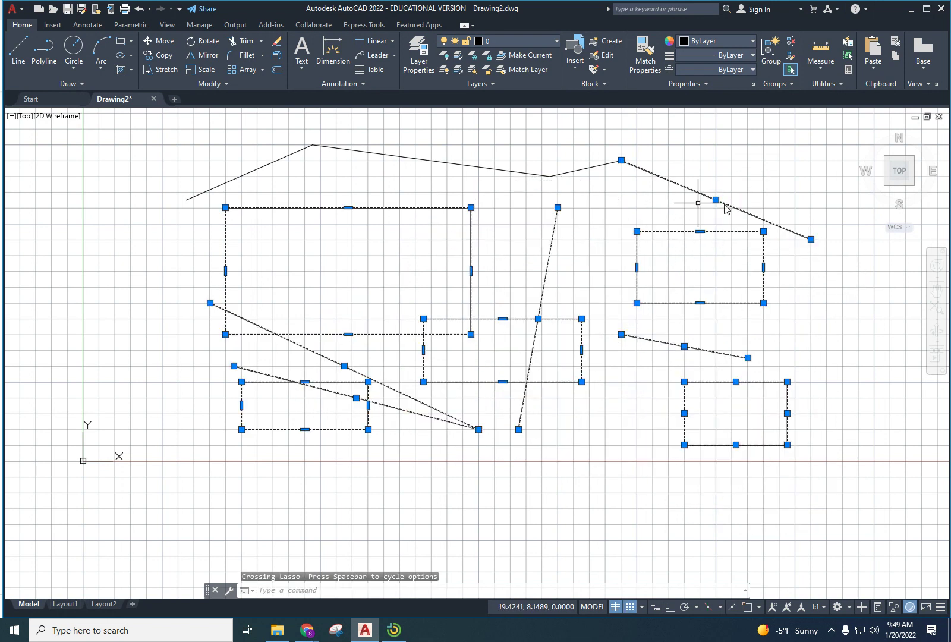
mouse_move(828, 170)
mouse_down()
mouse_move(806, 192)
mouse_move(713, 213)
mouse_up()
key(Escape)
key(Escape)
- Select the long descending line at the upper right and the rectangle beneath it with crossing lassos, and clear the selection
mouse_move(793, 153)
mouse_down()
mouse_move(707, 202)
mouse_move(647, 202)
mouse_up()
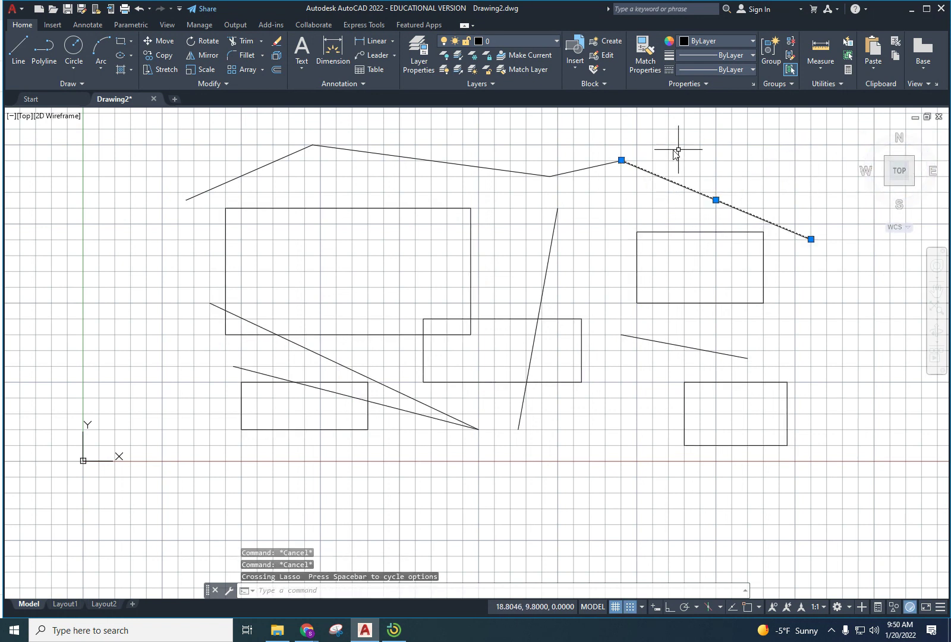
mouse_move(814, 294)
mouse_down()
mouse_move(793, 288)
mouse_move(748, 304)
mouse_up()
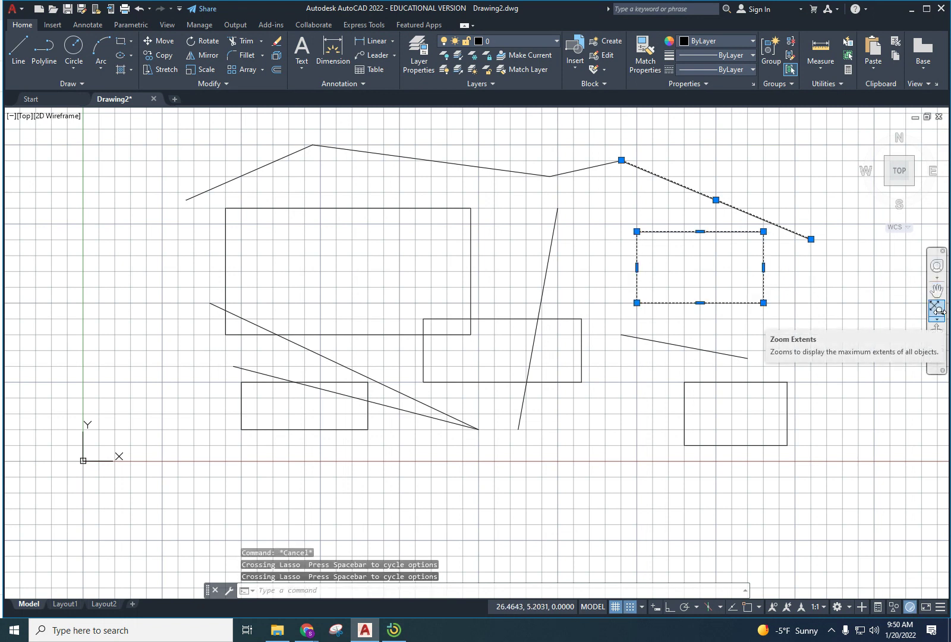
key(Escape)
key(Escape)
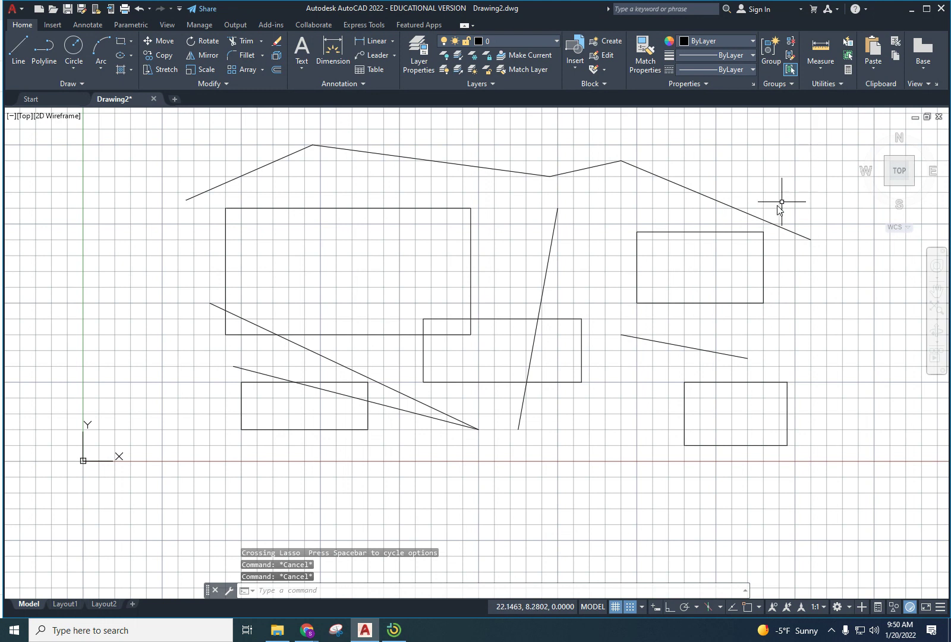
- Select only the long descending upper-right line, first with a crossing window and again by picking it directly, clearing each selection
mouse_move(791, 171)
mouse_down()
mouse_move(652, 153)
mouse_move(686, 137)
mouse_up()
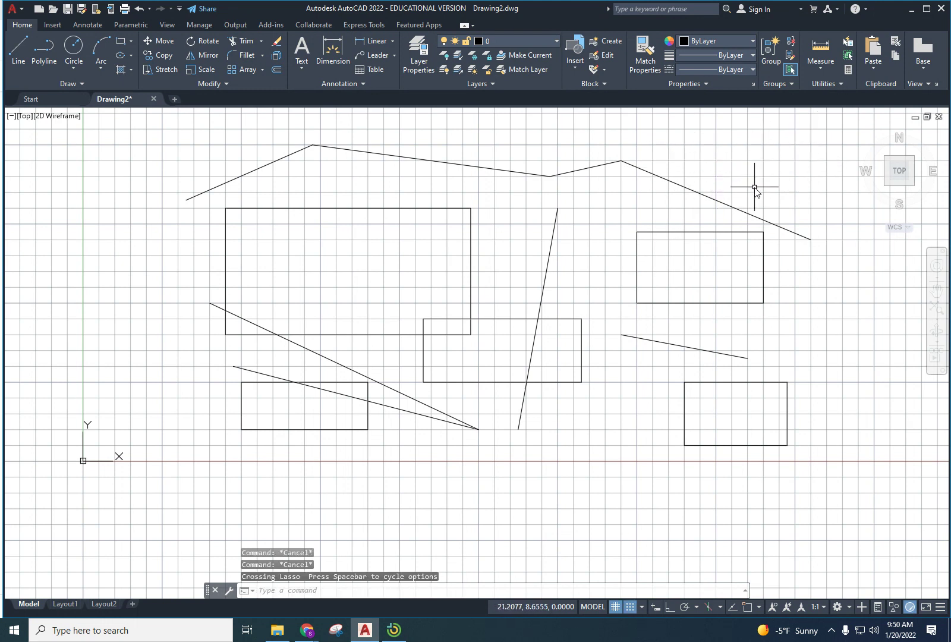
click(785, 162)
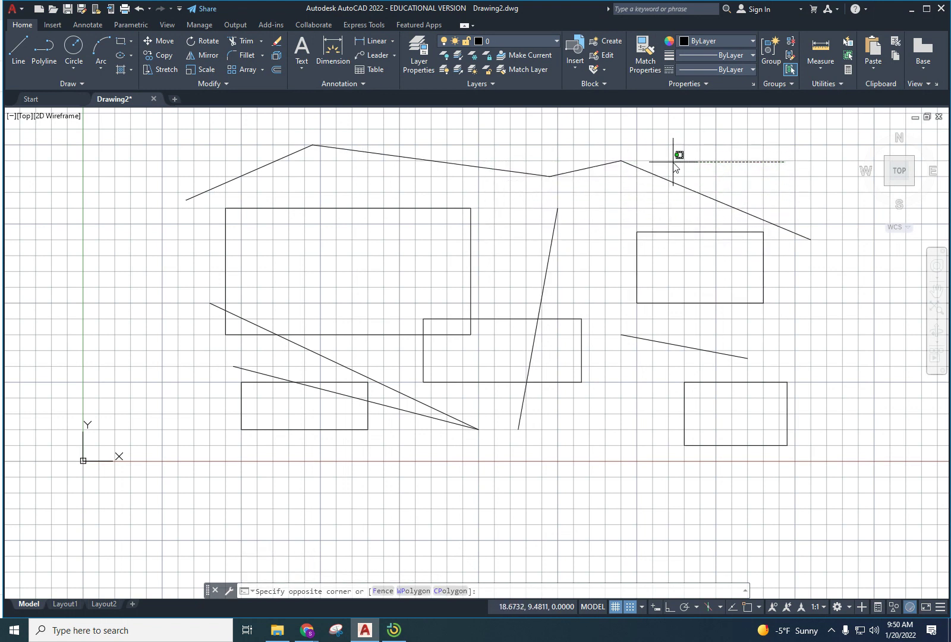
click(644, 175)
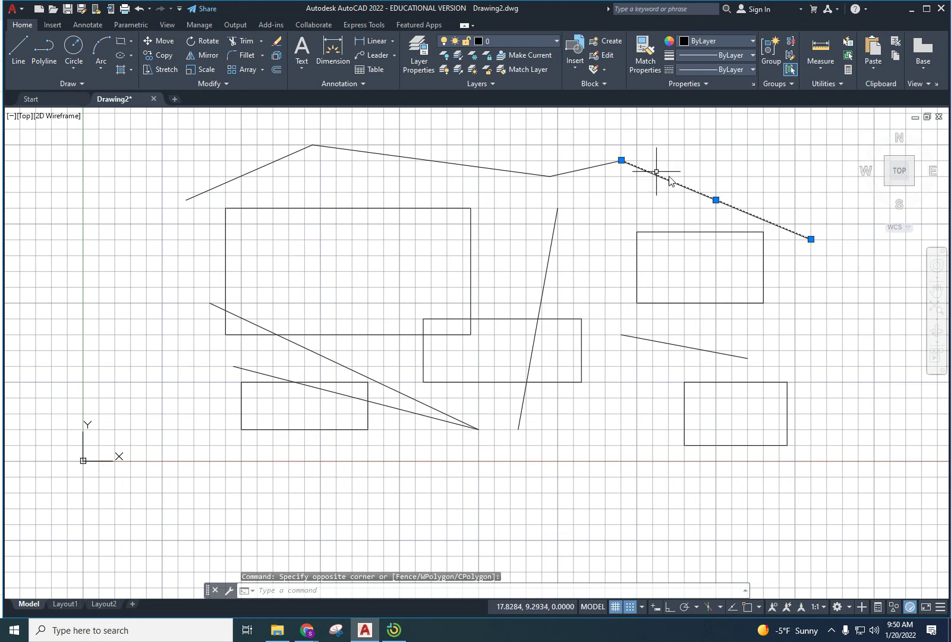
key(Escape)
key(Escape)
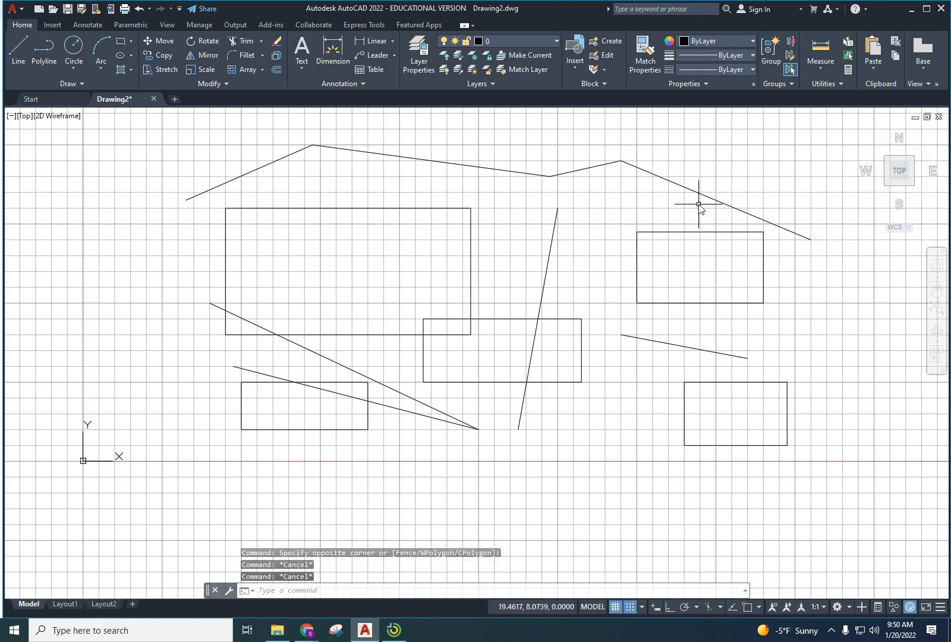
click(697, 193)
key(Escape)
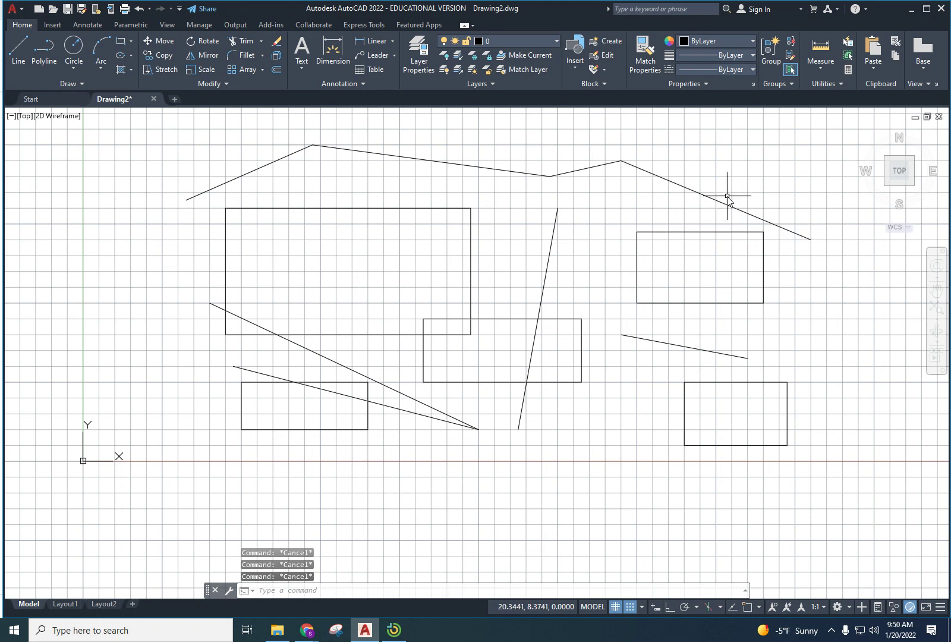
- Select the two rightmost segments of the upper zigzag with one crossing lasso, and clear the selection
click(760, 154)
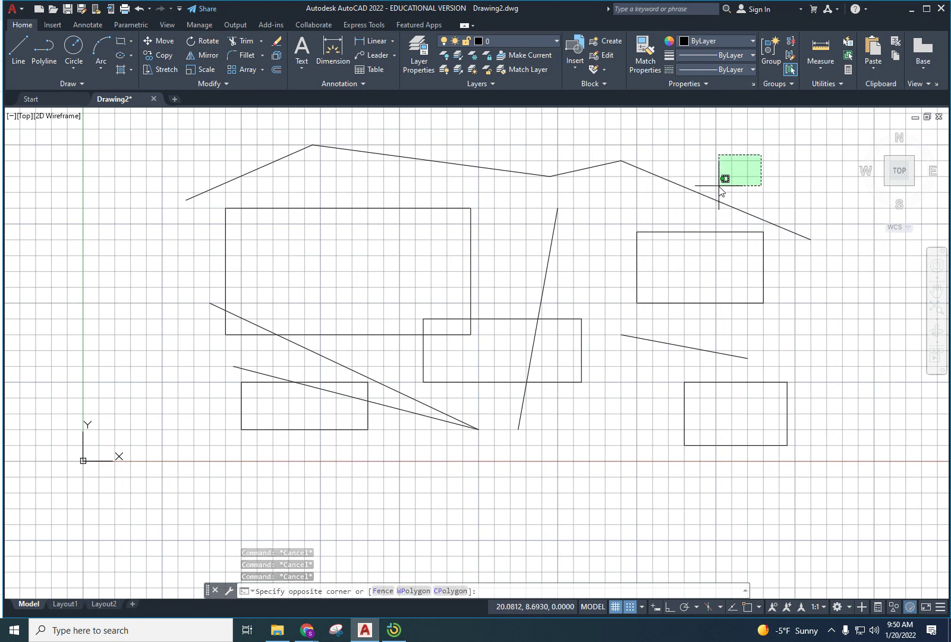
key(Escape)
mouse_move(788, 156)
mouse_down()
mouse_move(723, 197)
mouse_move(698, 202)
mouse_move(653, 194)
mouse_move(639, 174)
mouse_move(646, 156)
mouse_move(616, 147)
mouse_move(600, 157)
mouse_move(619, 162)
mouse_move(630, 178)
mouse_up()
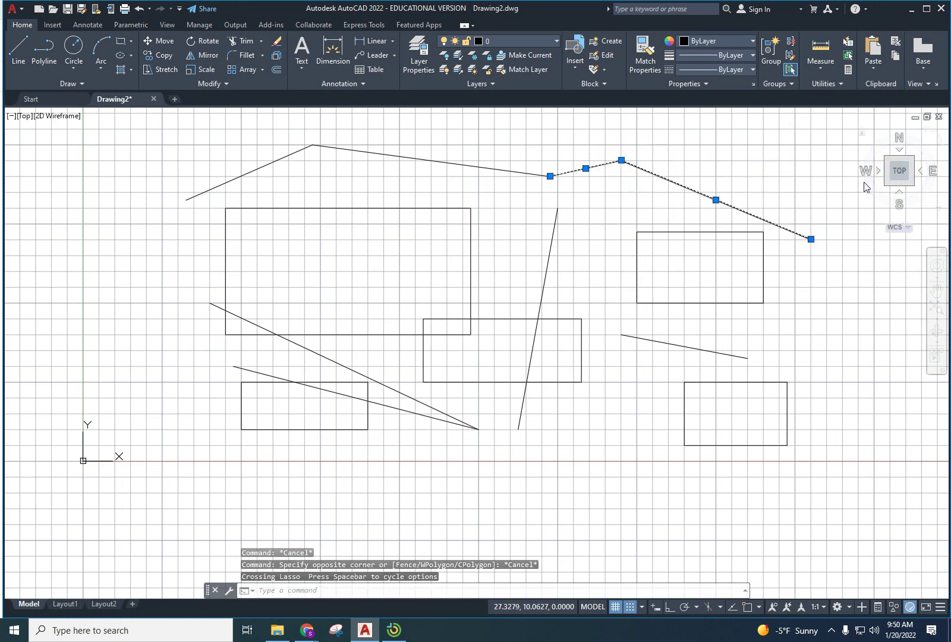
key(Escape)
key(Escape)
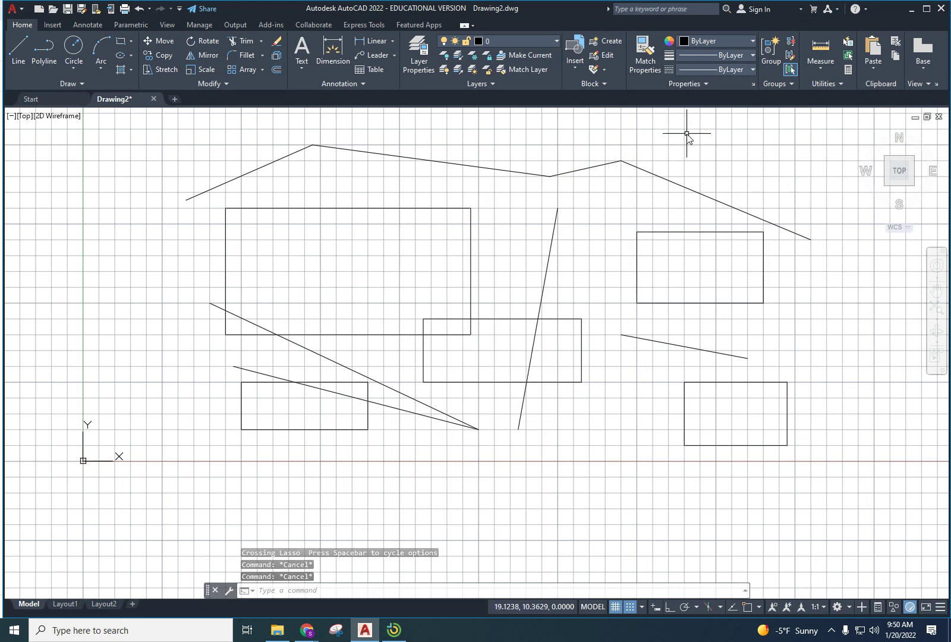
- Try to select the descending upper-right line with window lassos and a window rectangle that enclose only part of it
mouse_move(694, 141)
mouse_down()
mouse_move(766, 144)
mouse_move(799, 159)
mouse_move(804, 180)
mouse_move(758, 193)
mouse_move(715, 158)
mouse_move(674, 155)
mouse_move(698, 170)
mouse_up()
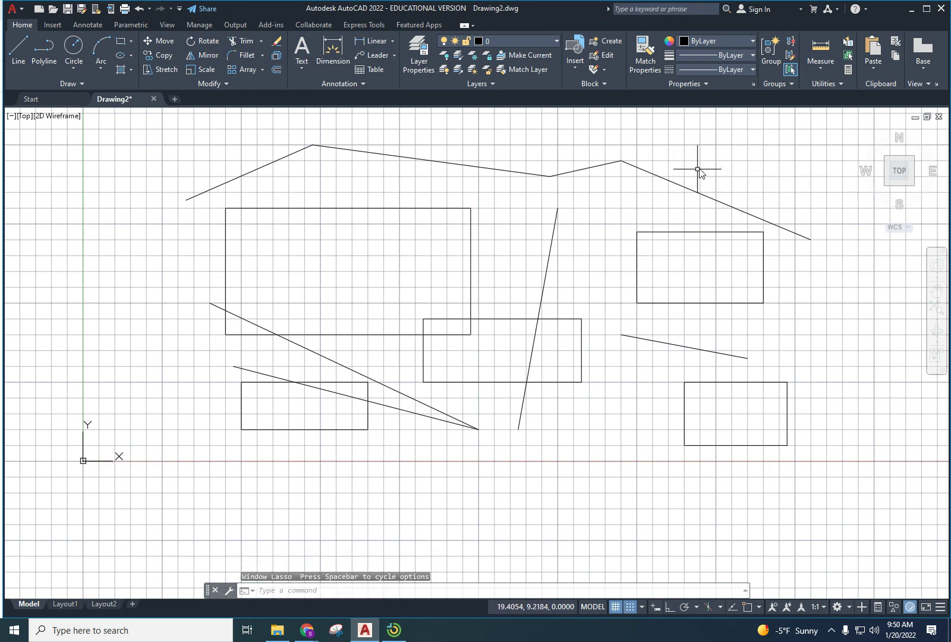
mouse_move(617, 186)
mouse_down()
mouse_move(644, 177)
mouse_move(692, 191)
mouse_move(712, 166)
mouse_up()
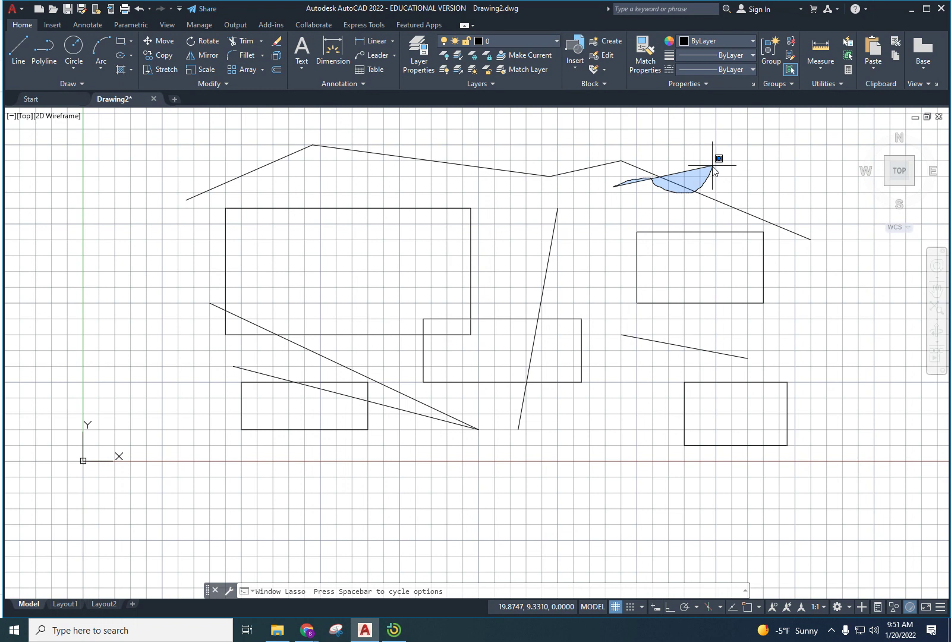
drag(712, 167, 713, 166)
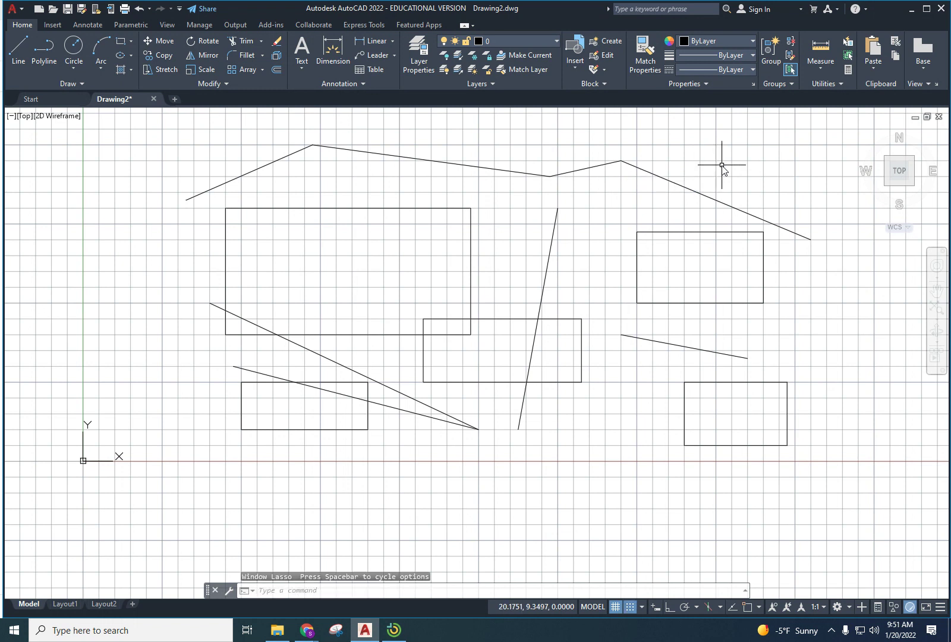
click(621, 179)
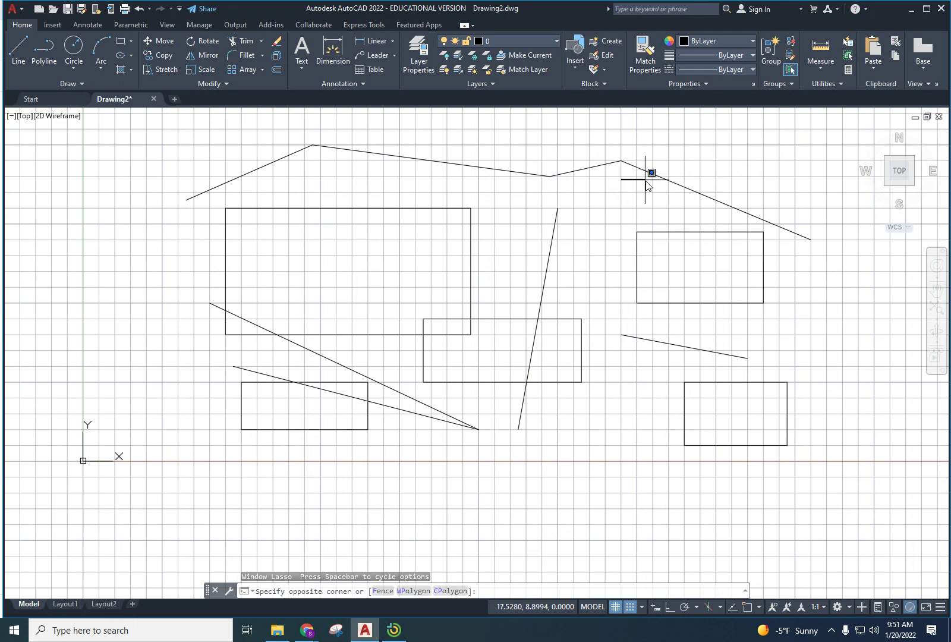
click(724, 205)
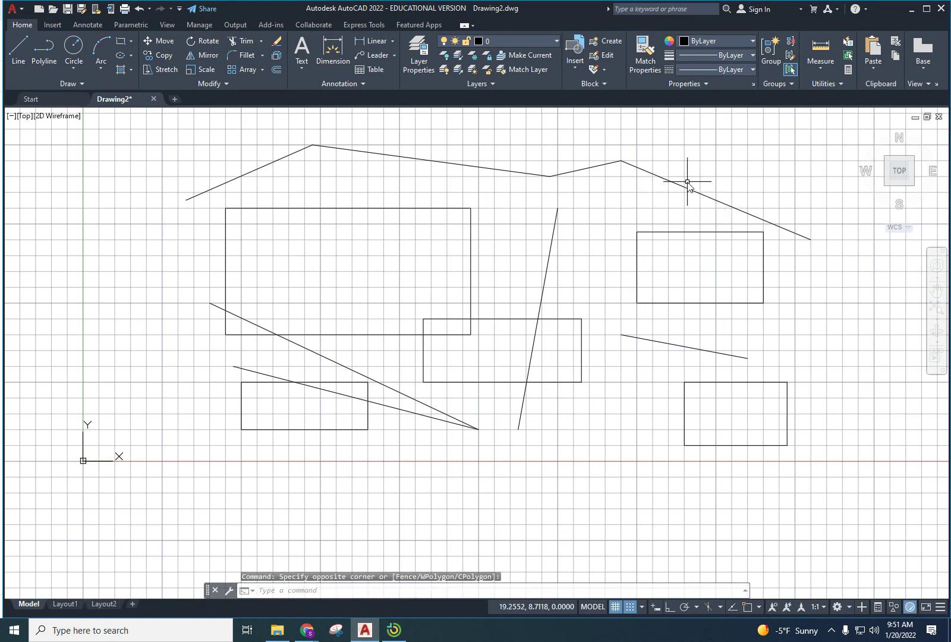
- Window-select the whole descending upper-right line, add the zigzag's long middle segment and the large rectangle by crossing window, and clear the selection
click(605, 150)
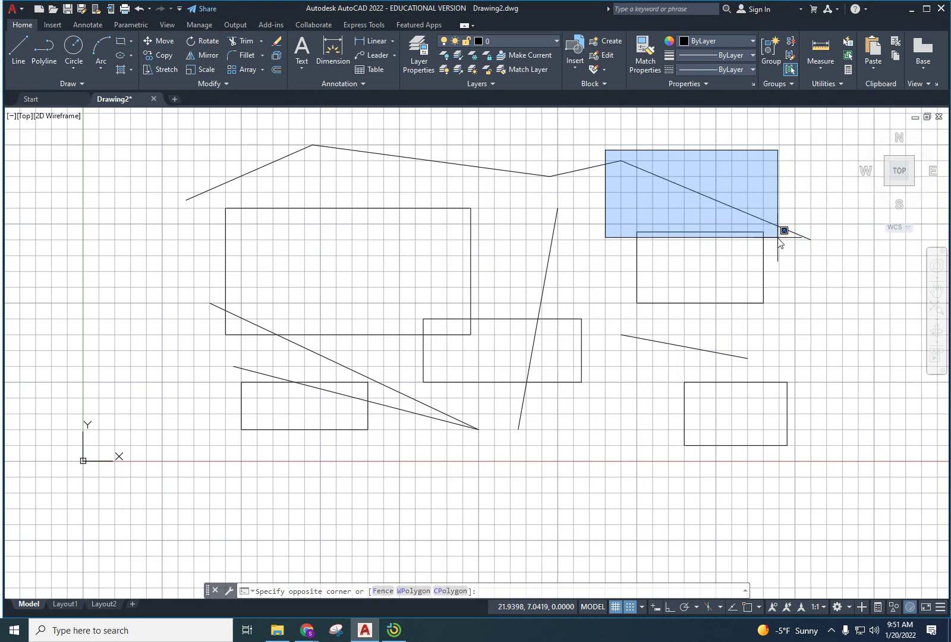
click(832, 253)
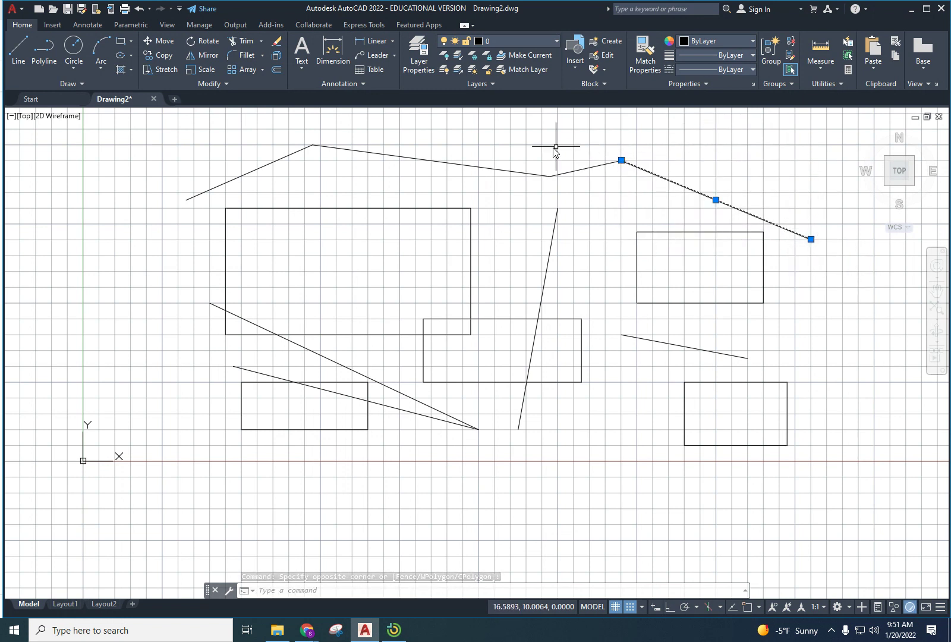
click(535, 137)
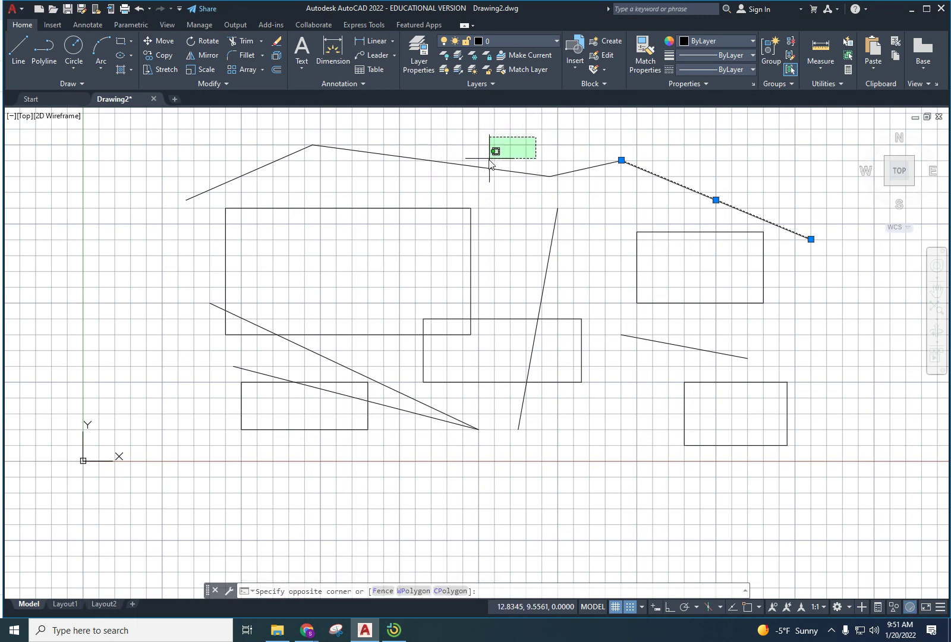
click(469, 209)
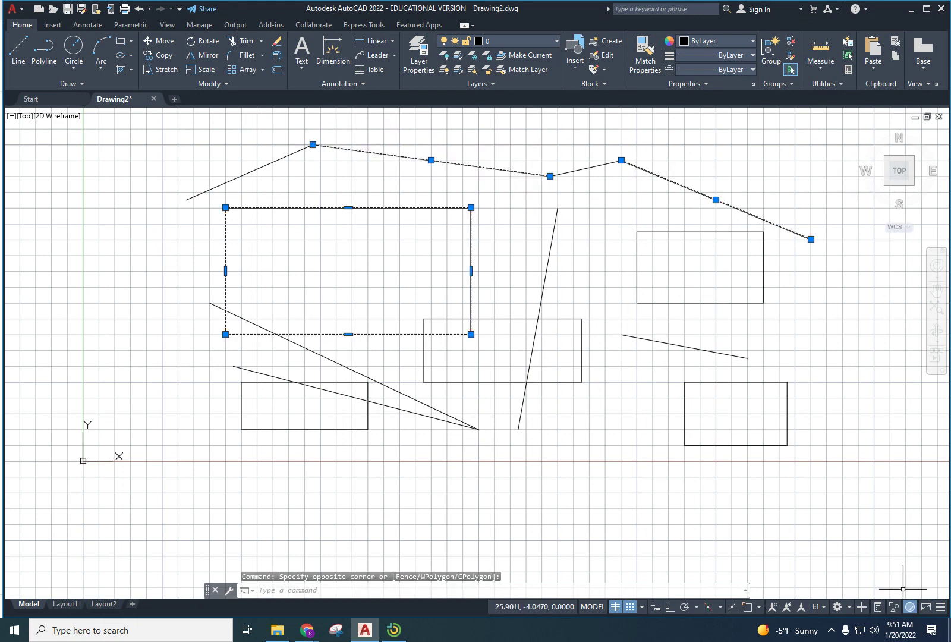
key(Escape)
key(Escape)
key(Escape)
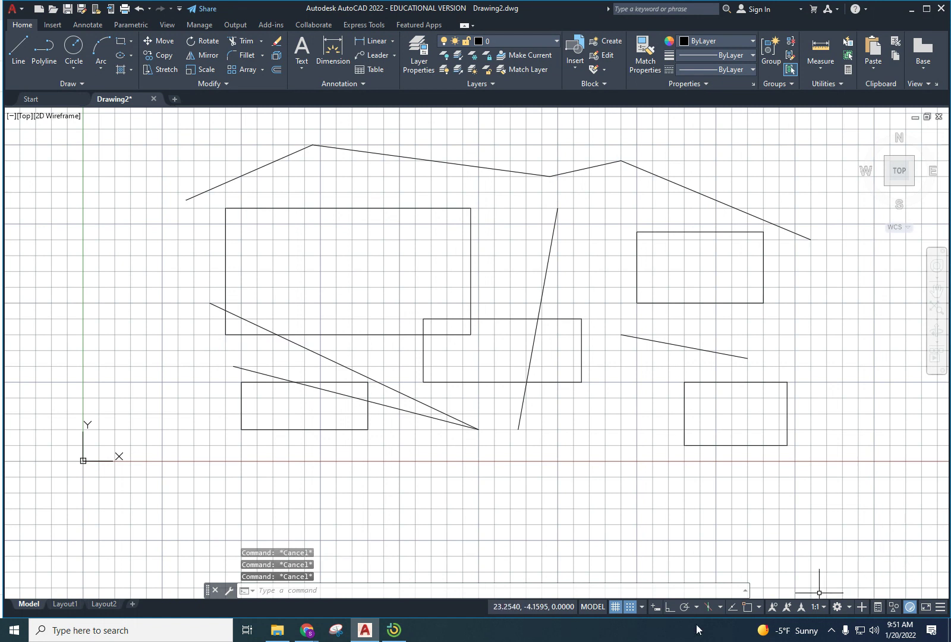
- Select the long middle segment of the upper zigzag with a crossing window and erase it
click(477, 148)
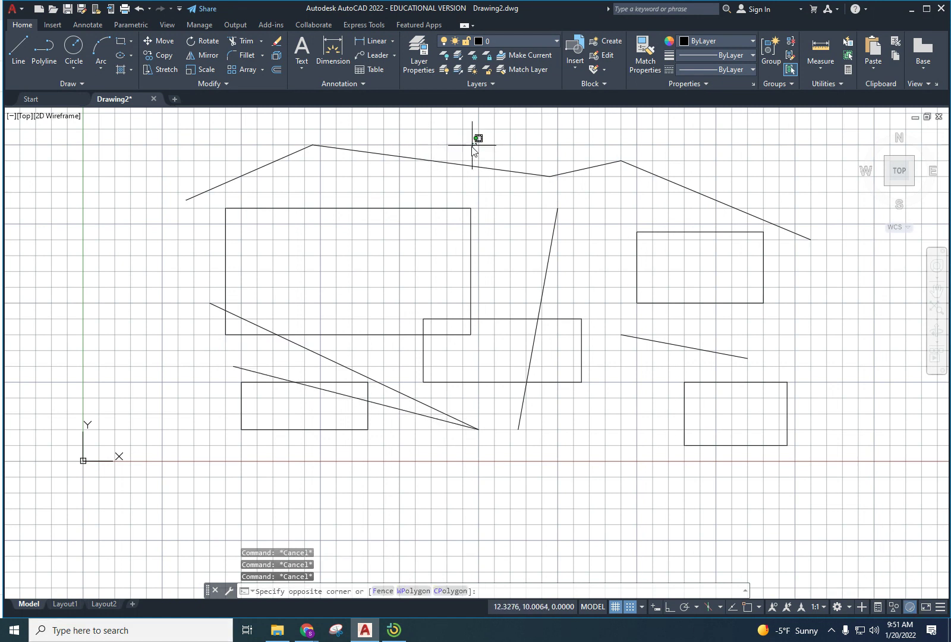
click(419, 168)
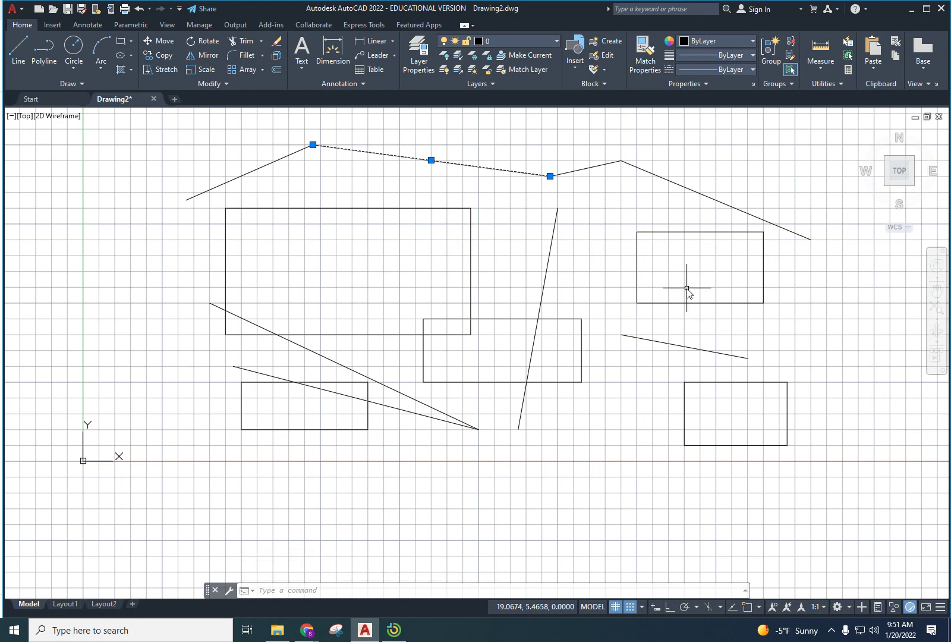
key(Delete)
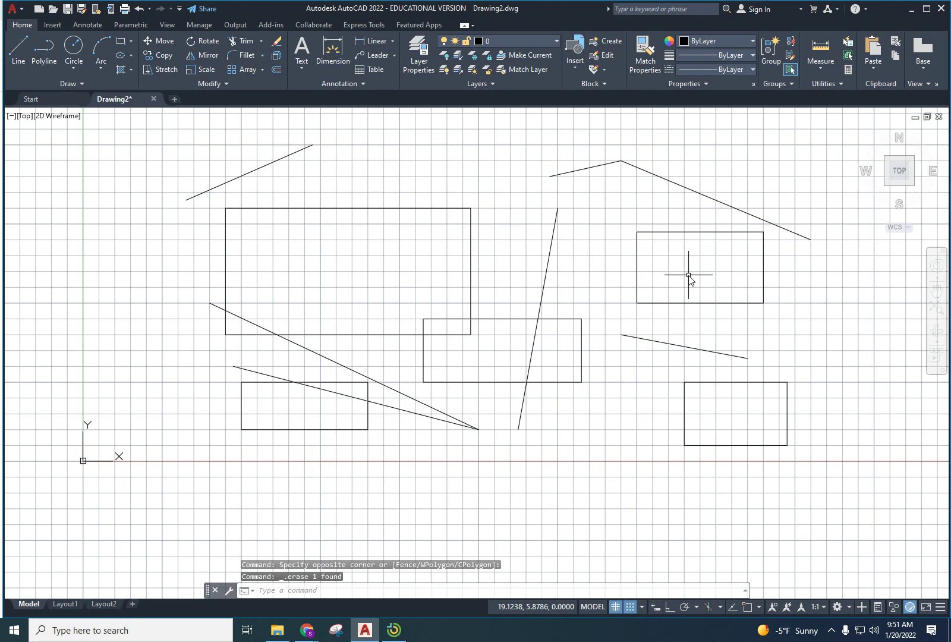
- Select the large upper-left rectangle with a crossing window over its right edge and erase it
click(492, 188)
click(433, 240)
key(Delete)
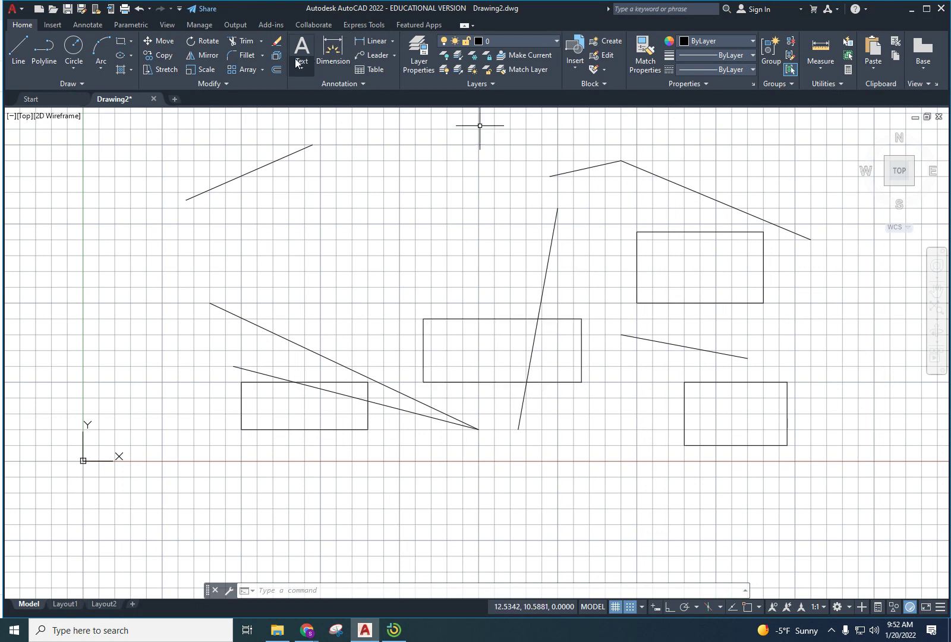
- Trim away the part of the steep line that lies inside the central rectangle
click(245, 40)
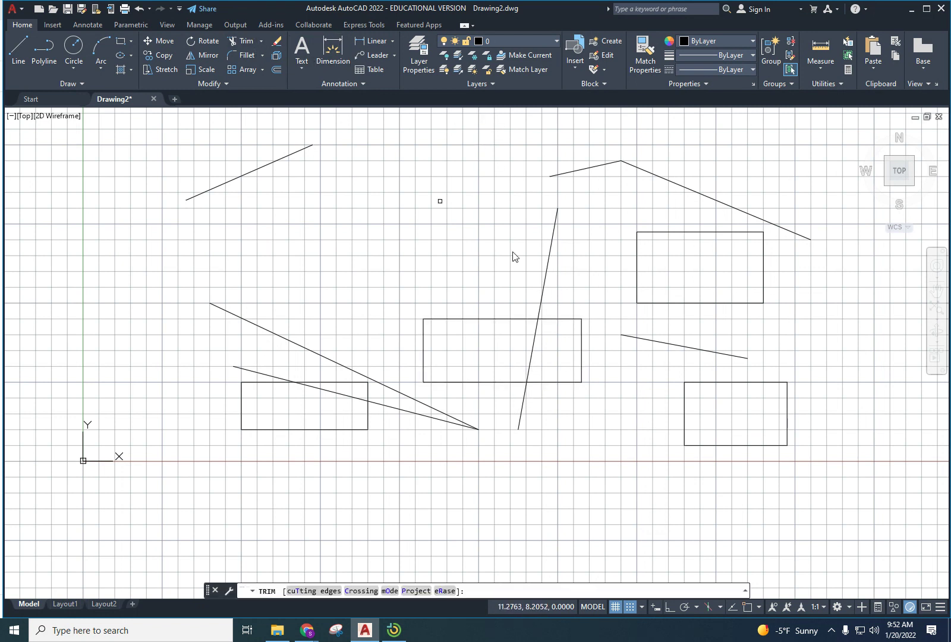
click(534, 347)
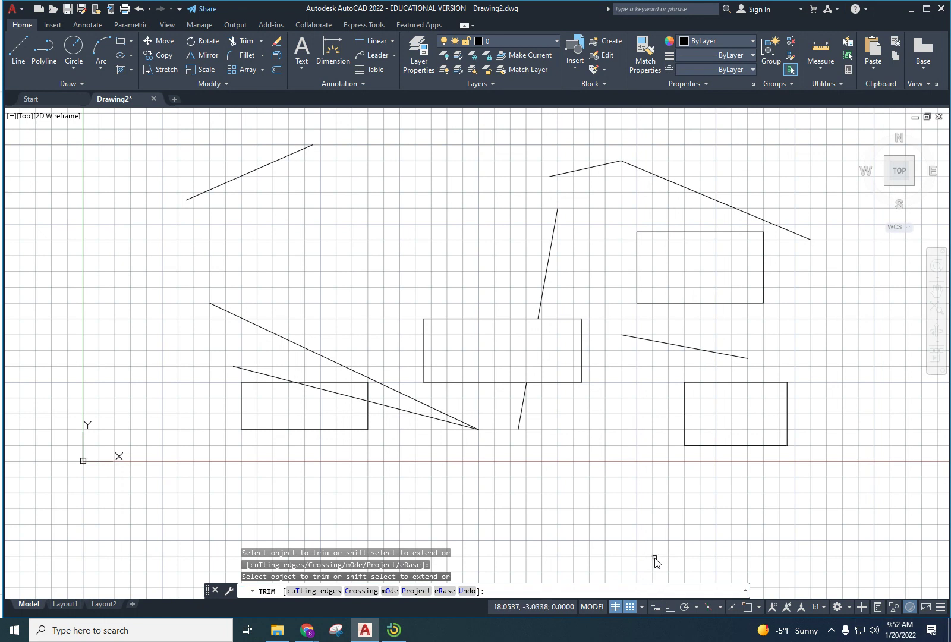
key(Escape)
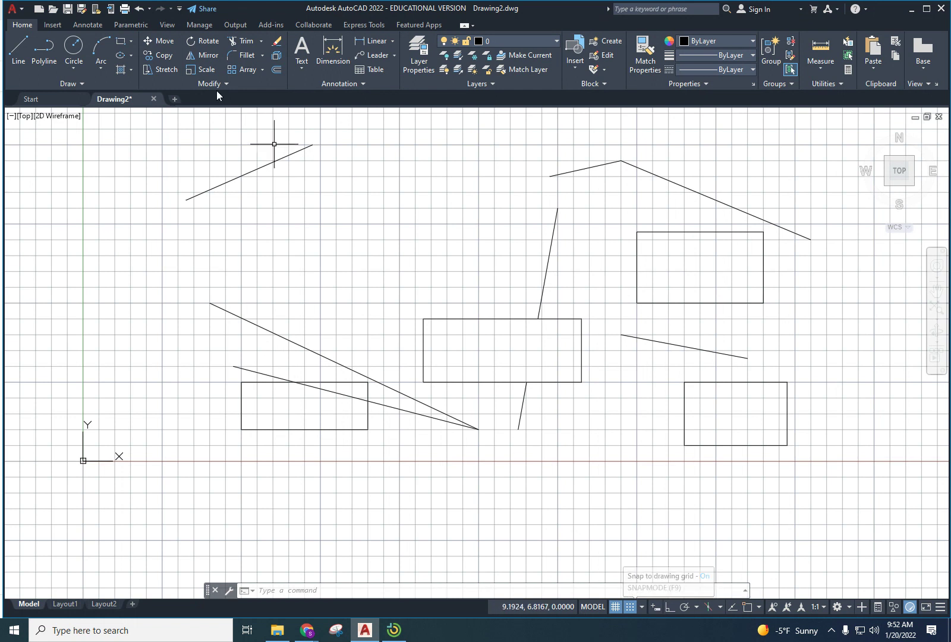
- Draw a wide rectangle in the empty area above the central rectangle, between the upper lines and the steep line
click(126, 41)
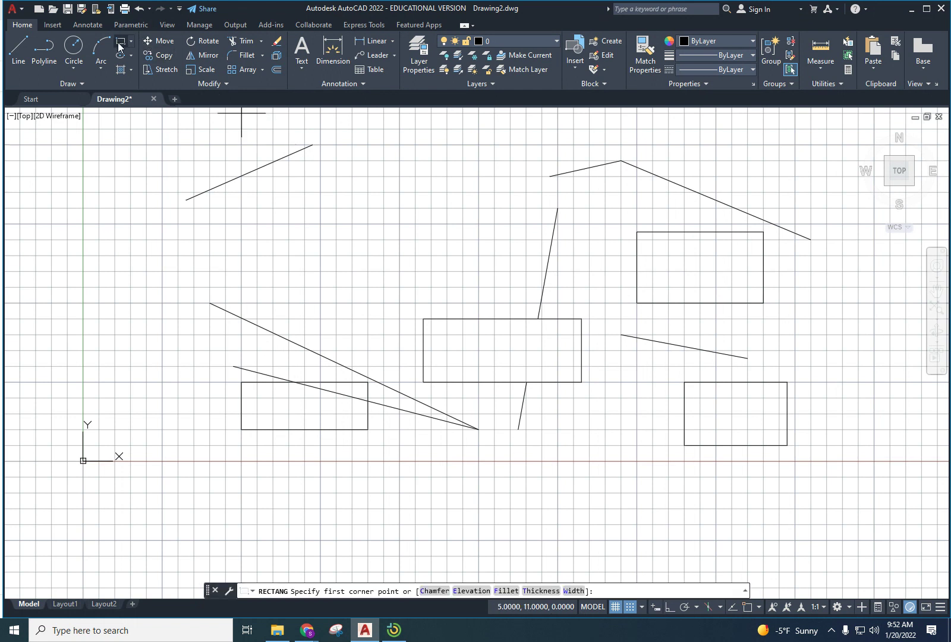
click(125, 41)
click(328, 216)
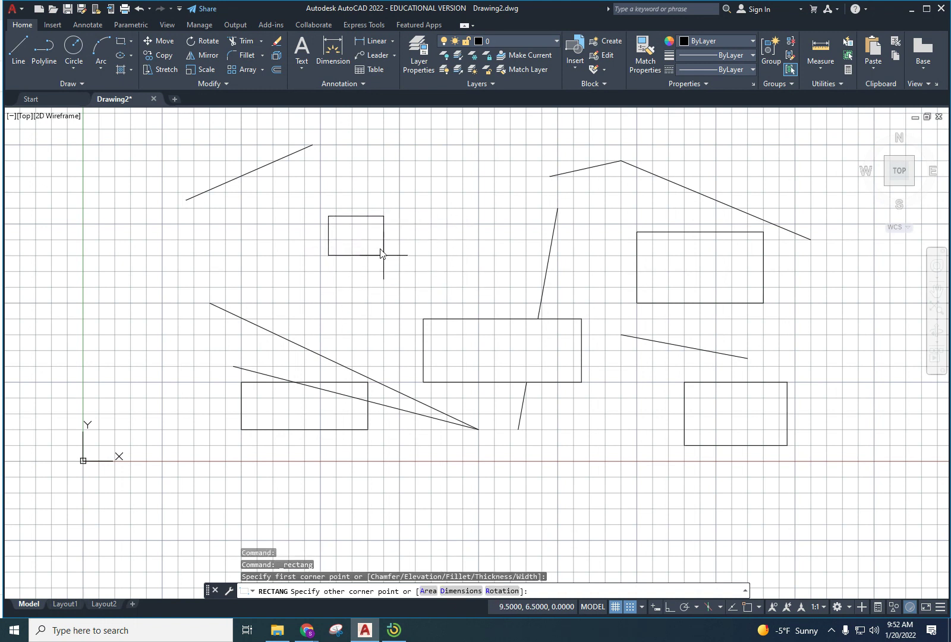
click(502, 271)
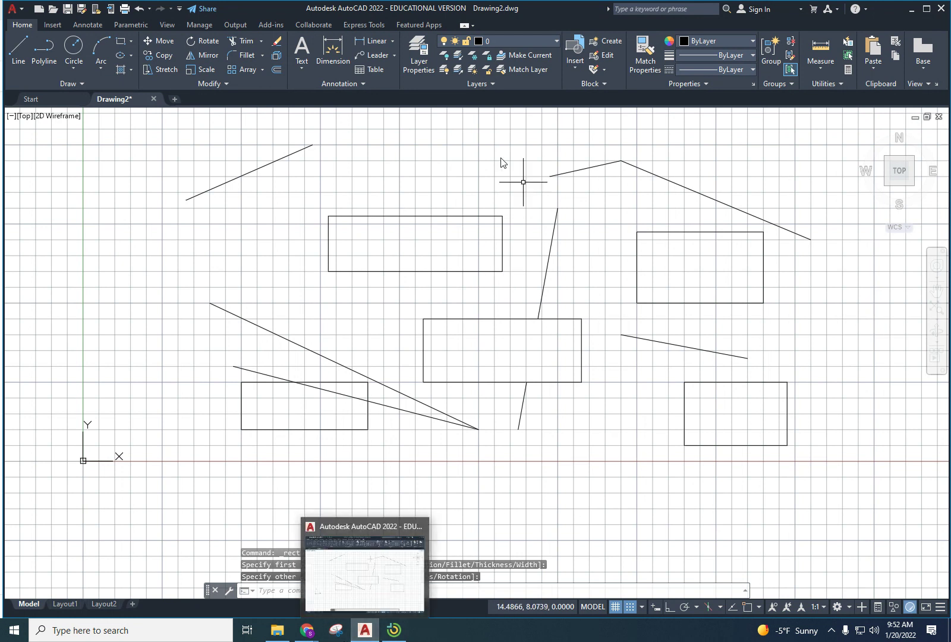
- Draw a center-diameter circle centered at 1.5, 6 with a diameter of 5
click(74, 69)
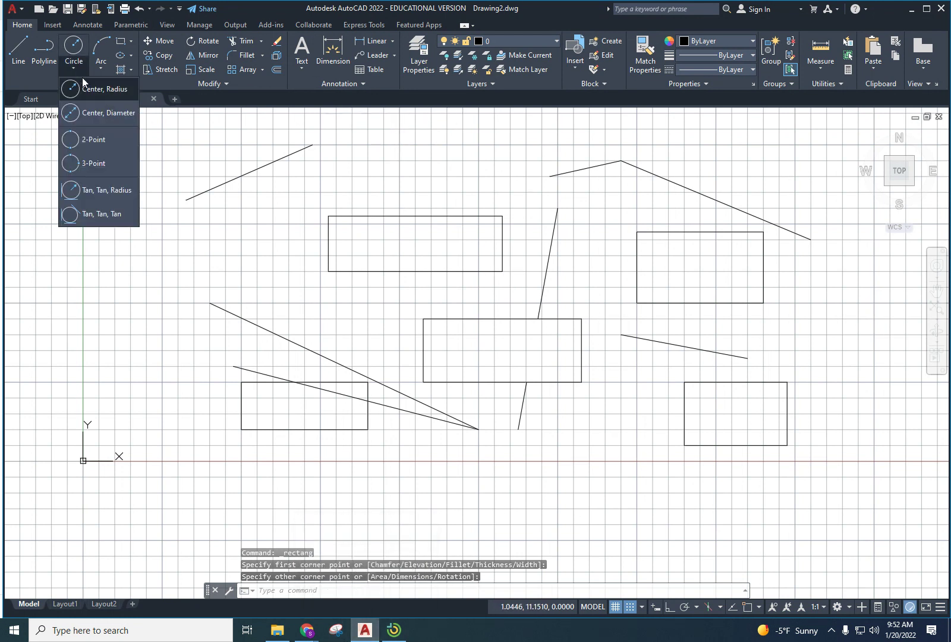
click(110, 112)
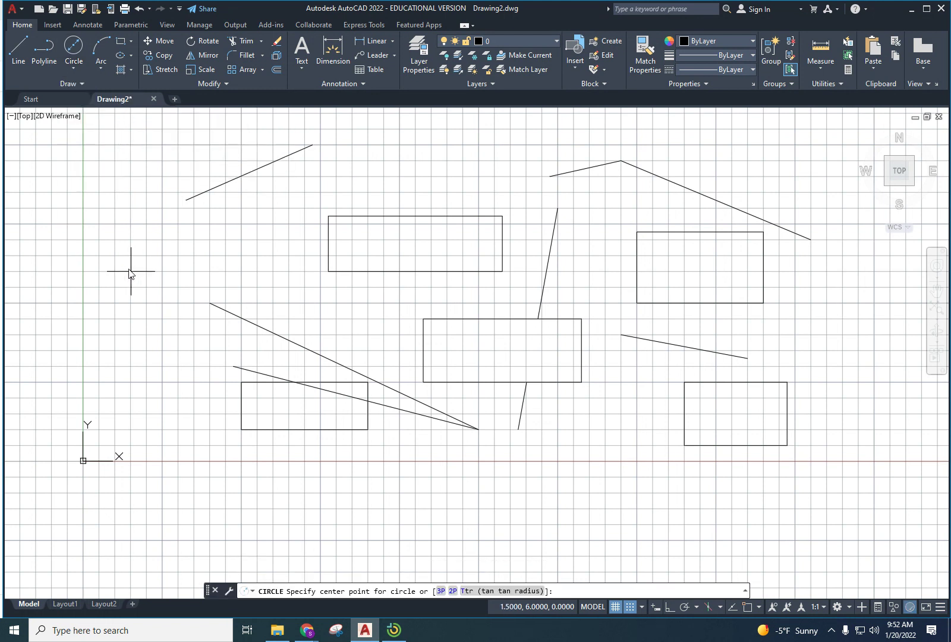
click(131, 271)
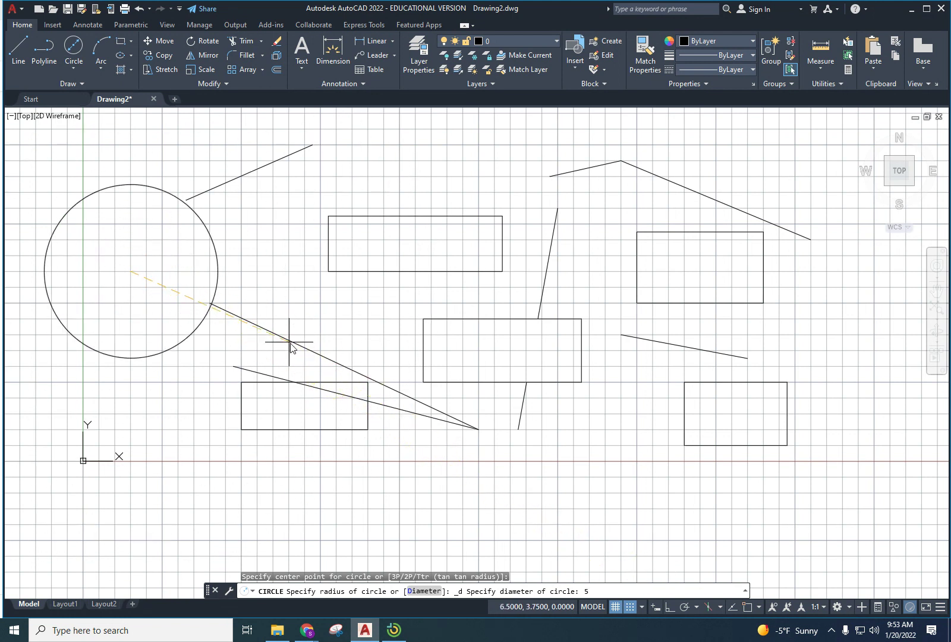
key(Return)
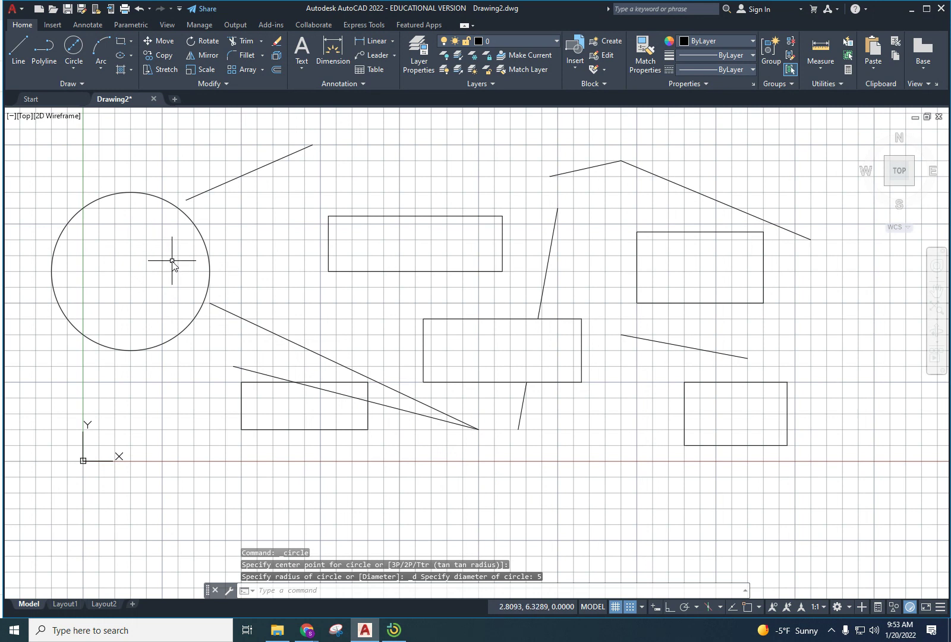
- Draw a second circle by center and radius on the same center point with a radius of 5
click(76, 72)
click(98, 89)
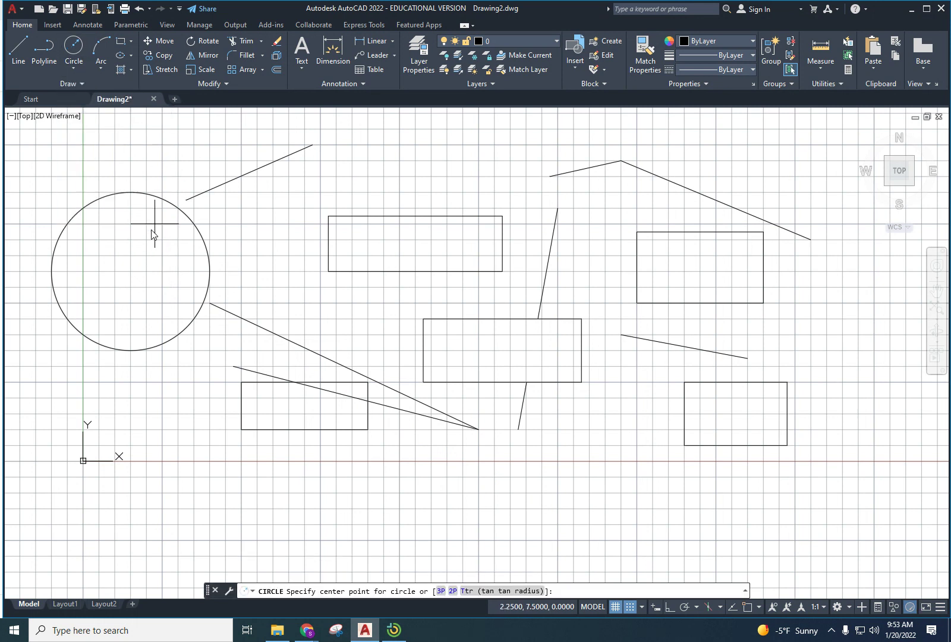
click(130, 271)
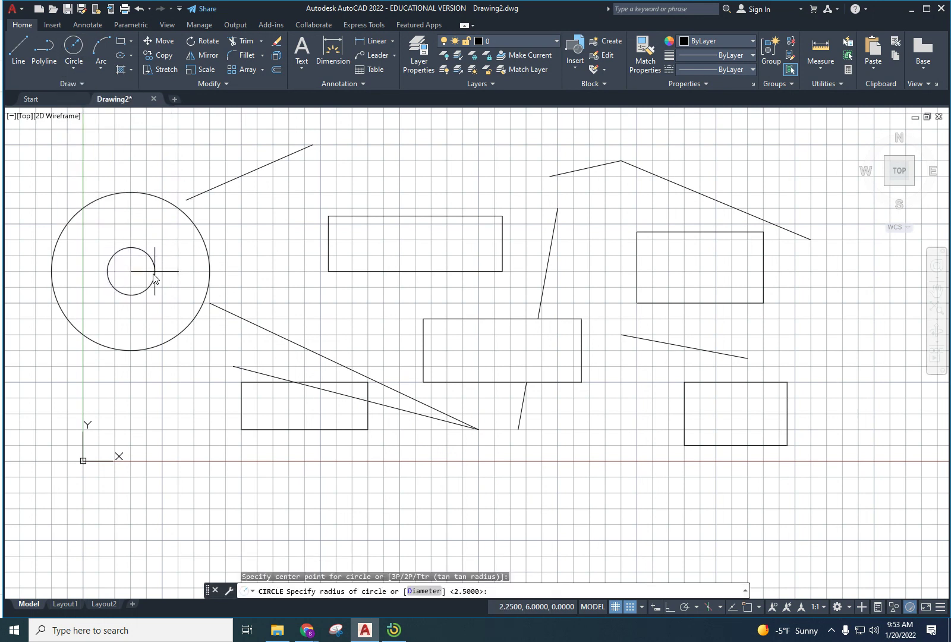
text(5)
key(Return)
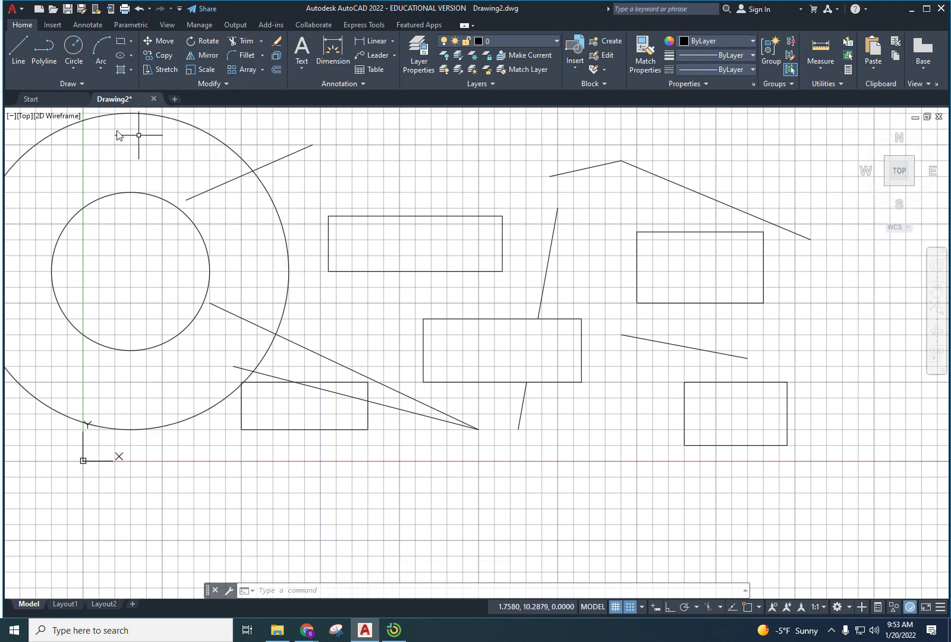
click(70, 62)
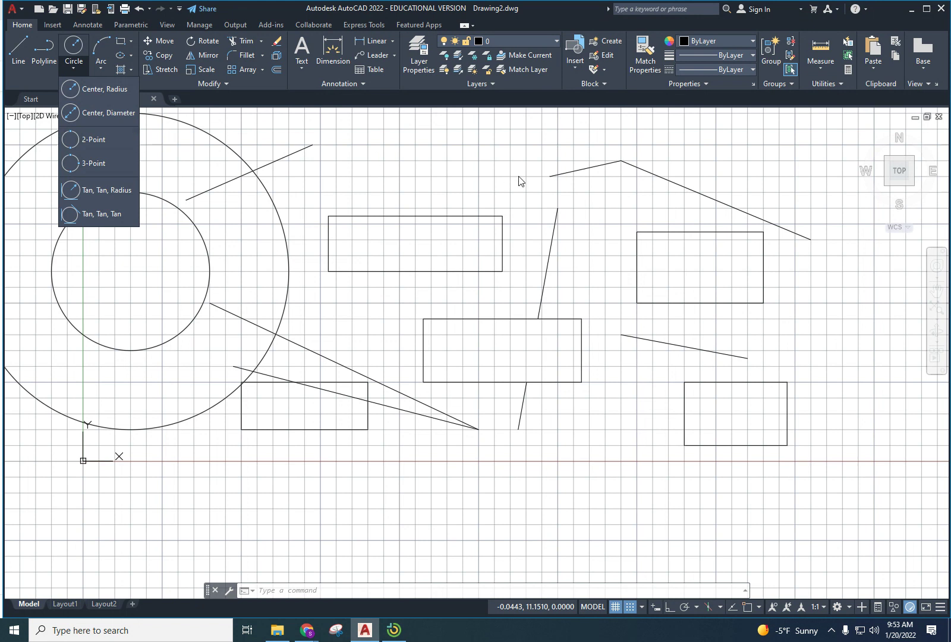
key(Escape)
key(Escape)
key(Escape)
key(Escape)
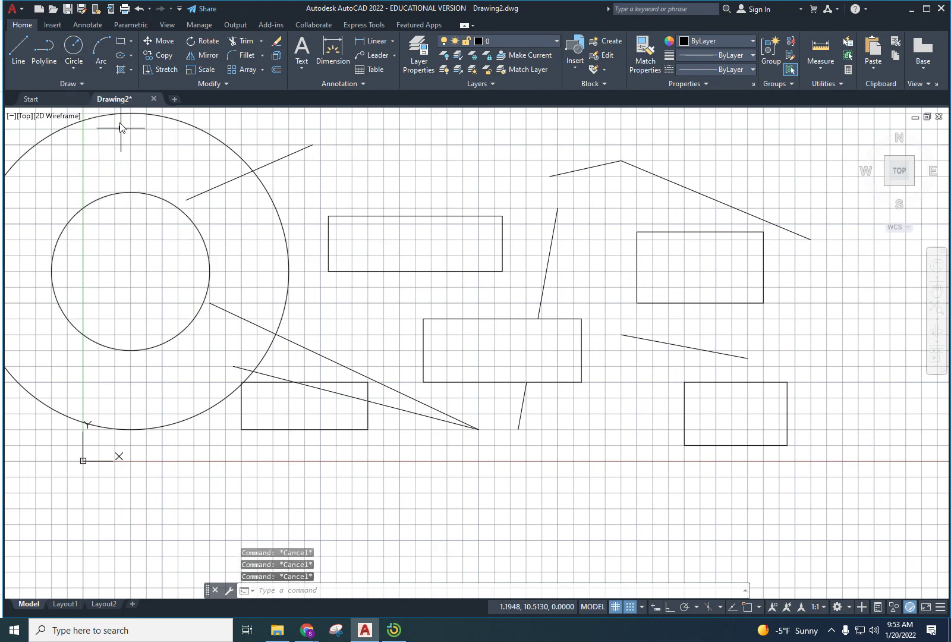
- Turn grid snap off while placing a center-radius circle to try free cursor movement
click(66, 68)
click(91, 91)
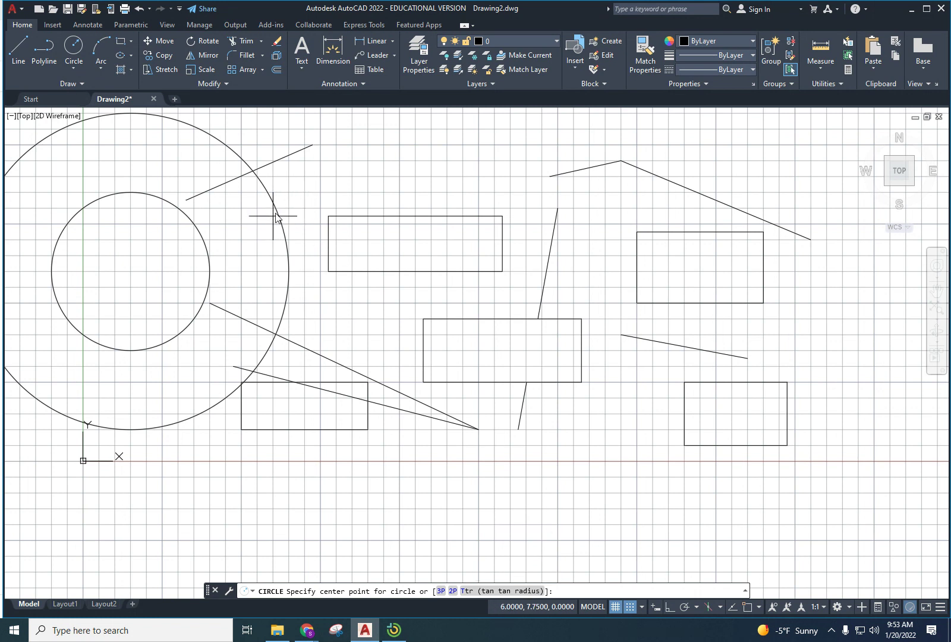
click(628, 605)
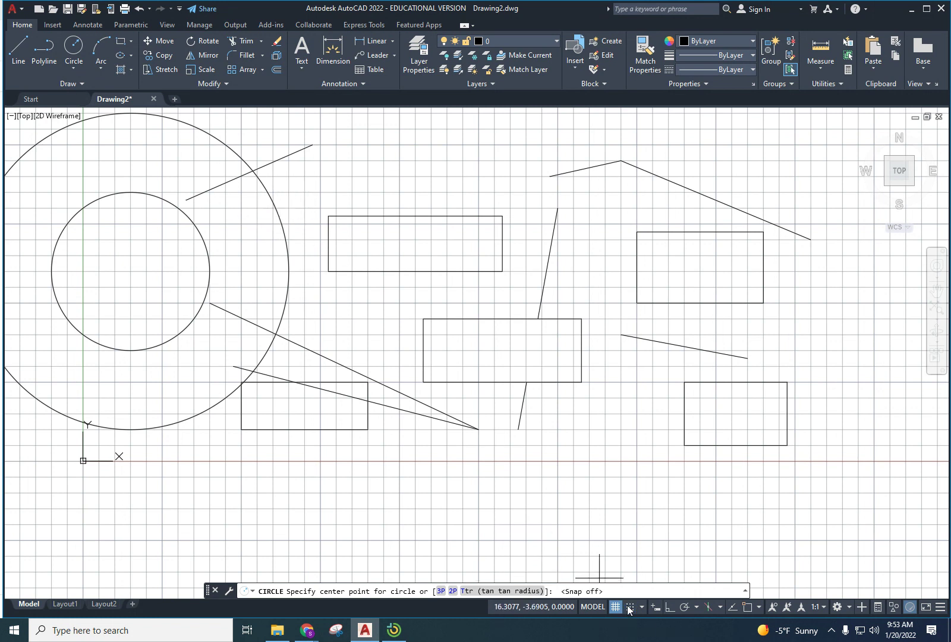
click(74, 68)
click(89, 94)
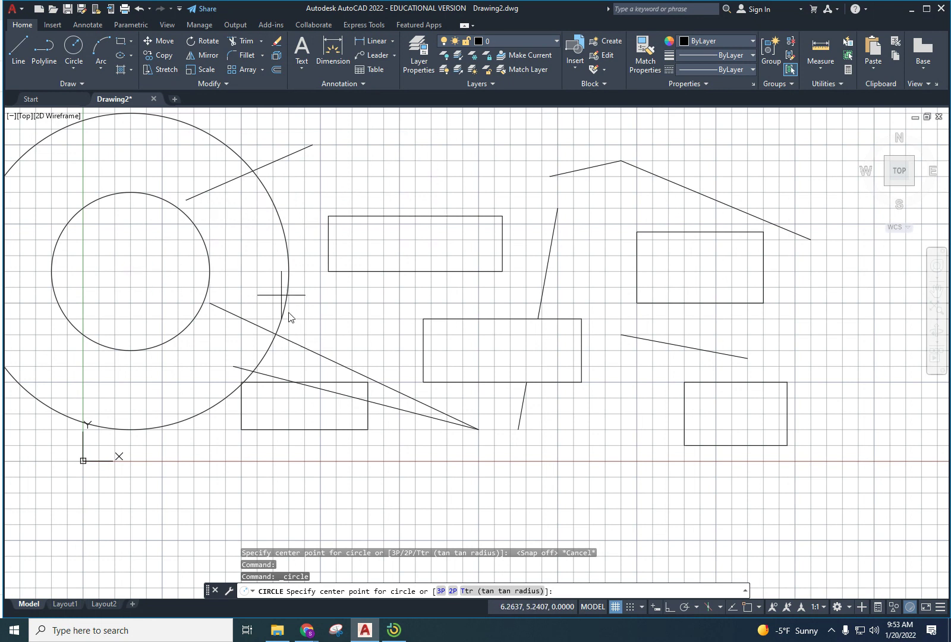
- Toggle grid snap on, off and on again during circle placement, and check the snap type options
click(630, 607)
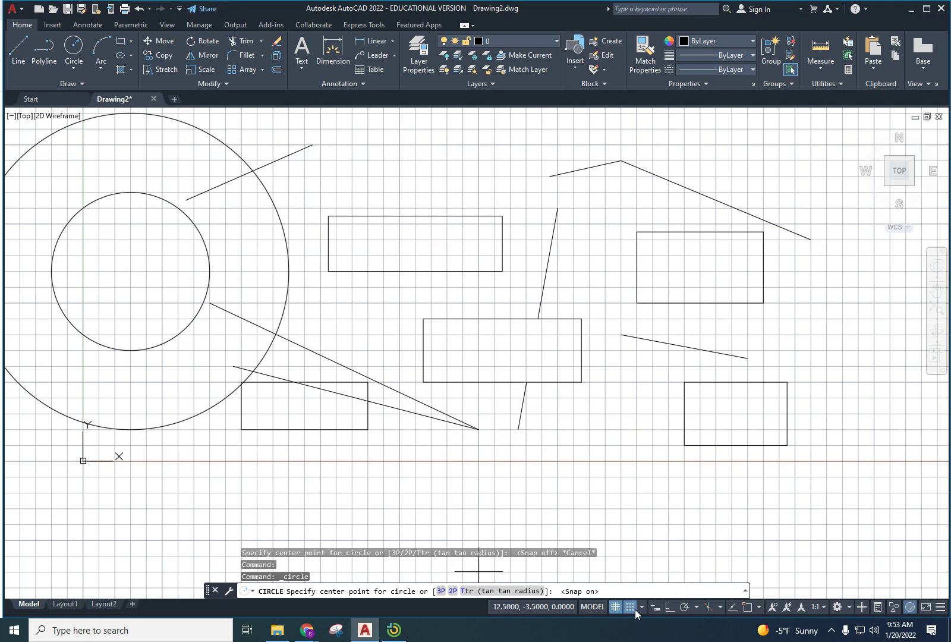
click(631, 608)
click(626, 608)
click(642, 607)
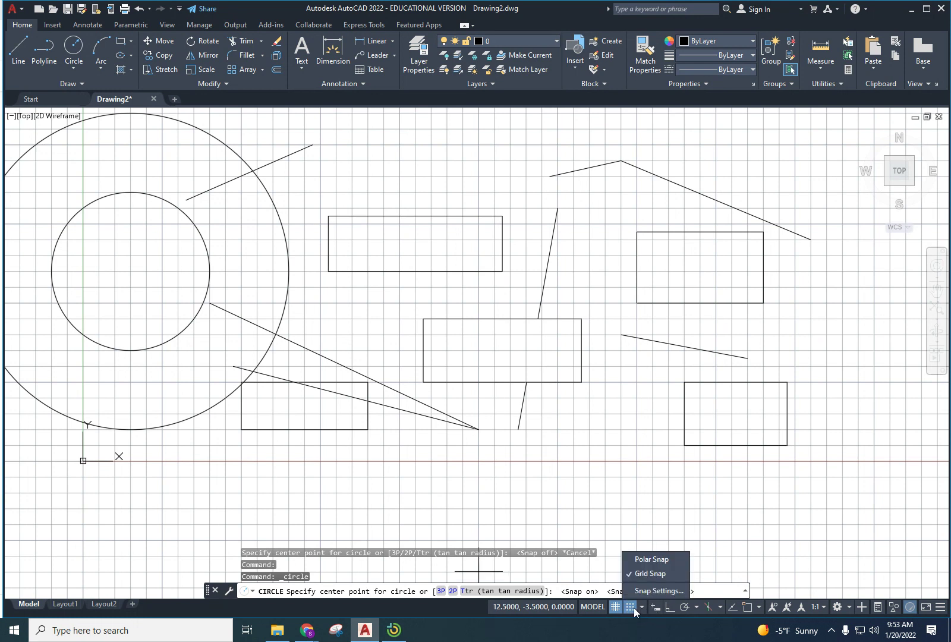
click(634, 607)
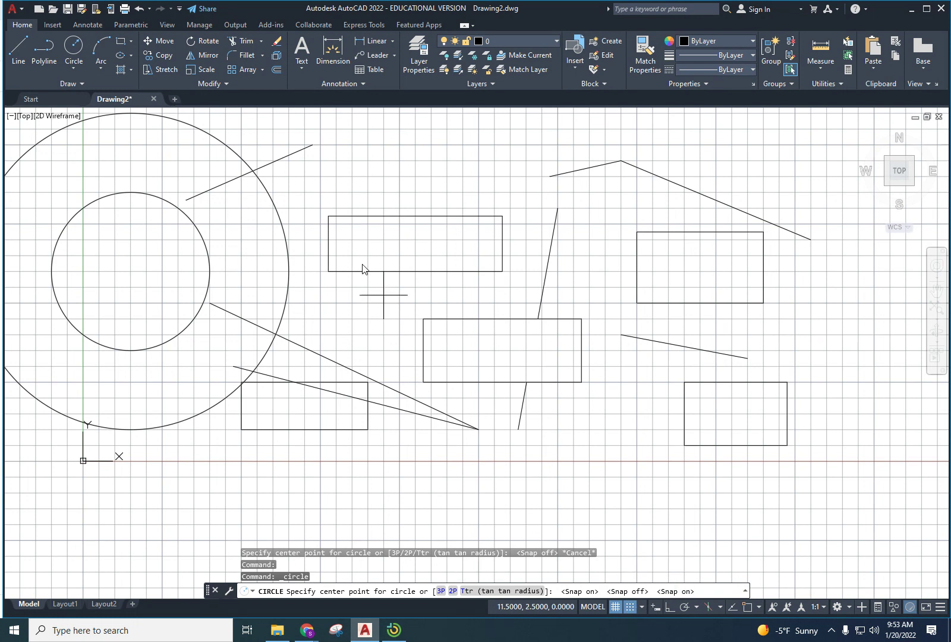
- Restart the circle by center and diameter, try object snap on the existing geometry, and turn object snap off again
click(76, 70)
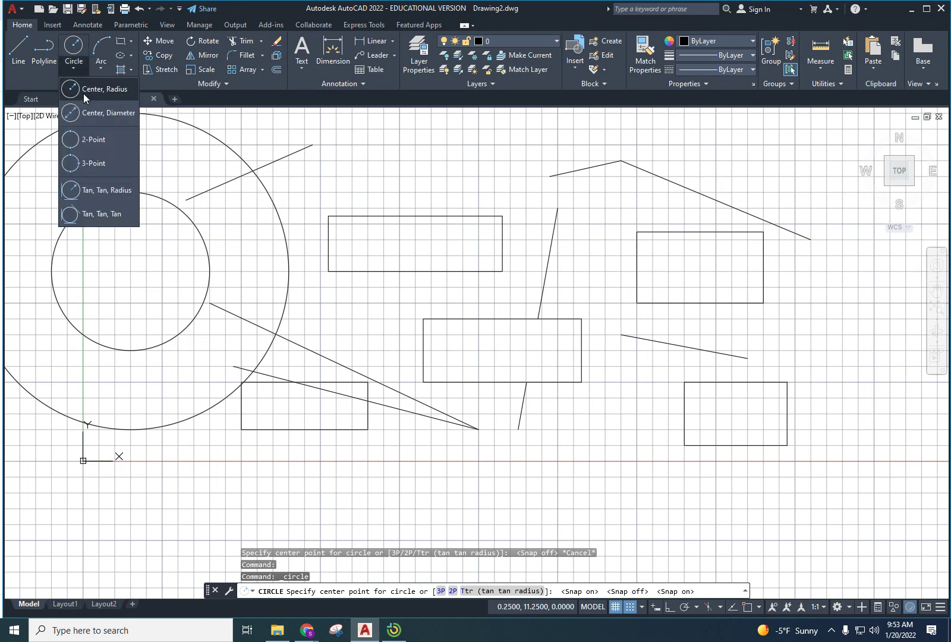
click(83, 113)
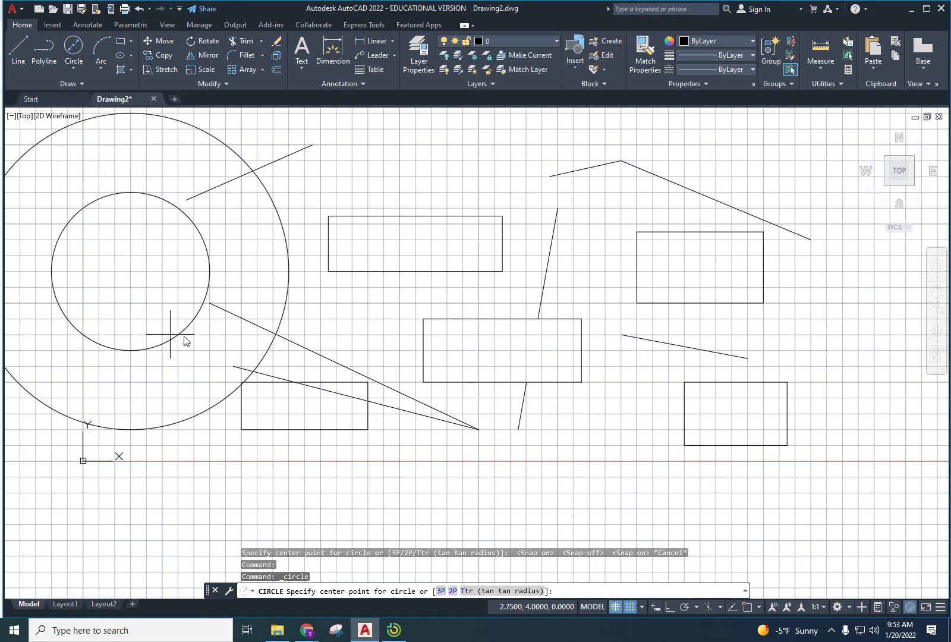
click(747, 610)
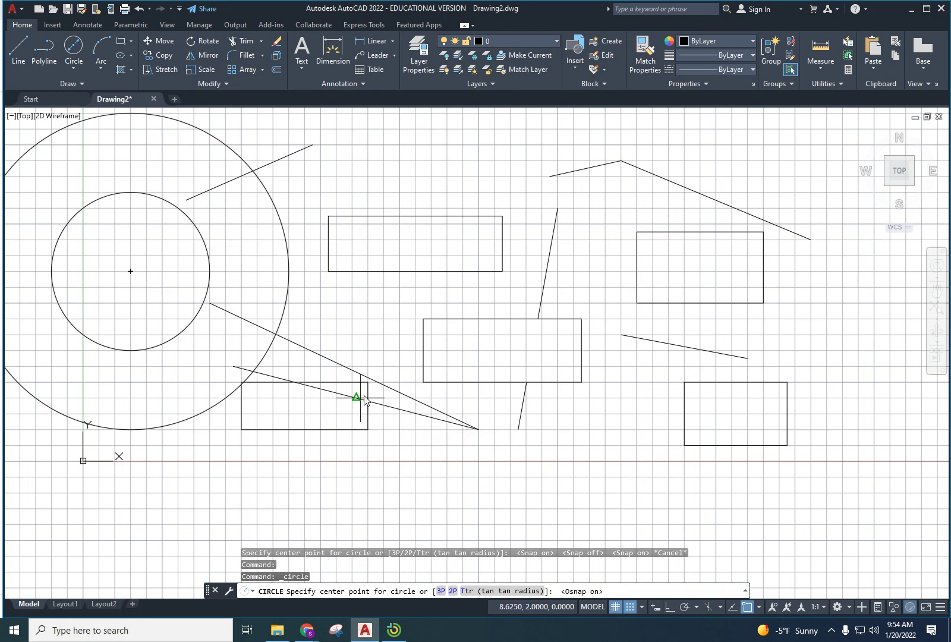
click(750, 606)
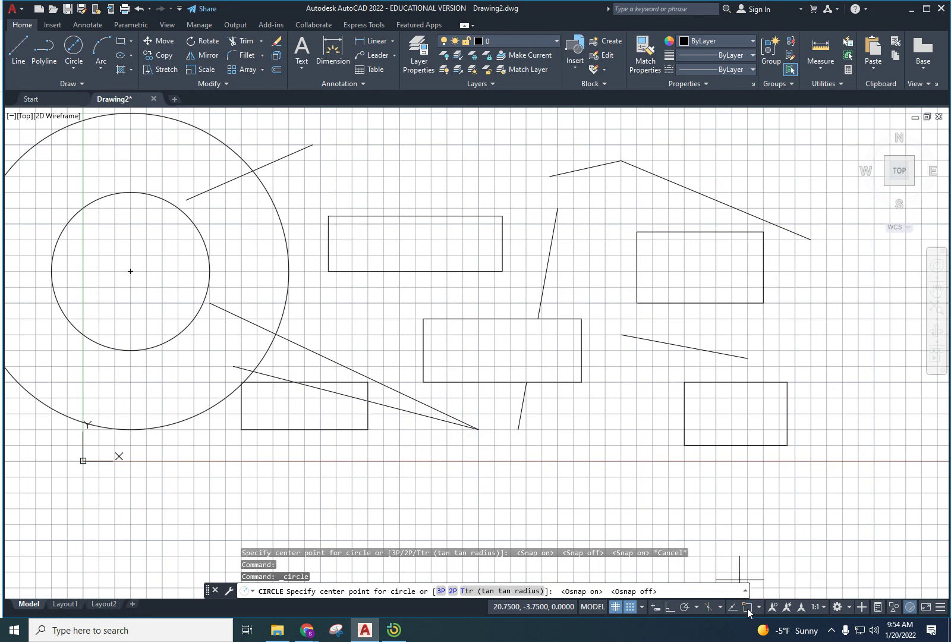
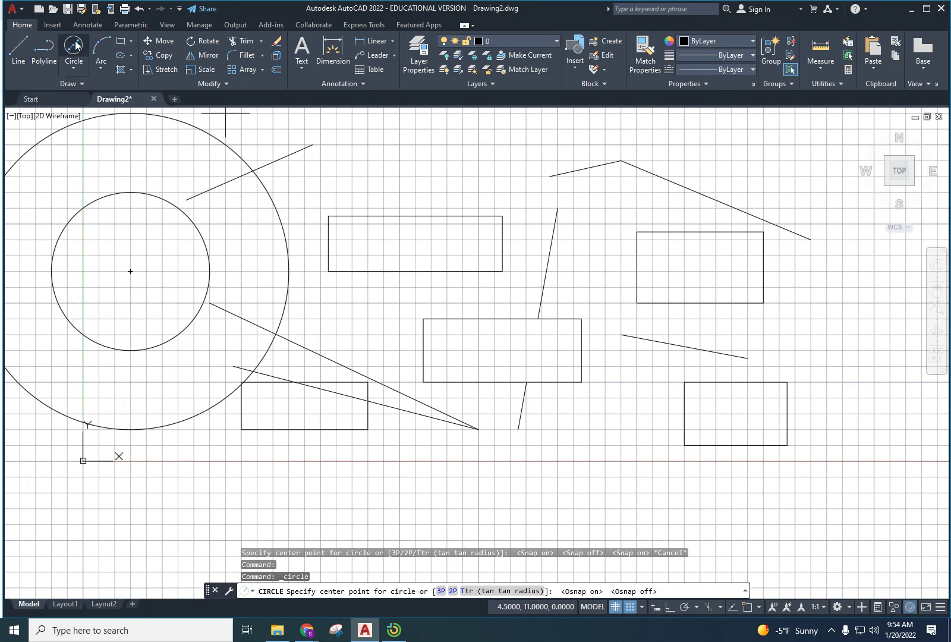
- Open the drawing units settings, try the Architectural length type, and set the length type back to Decimal
click(24, 11)
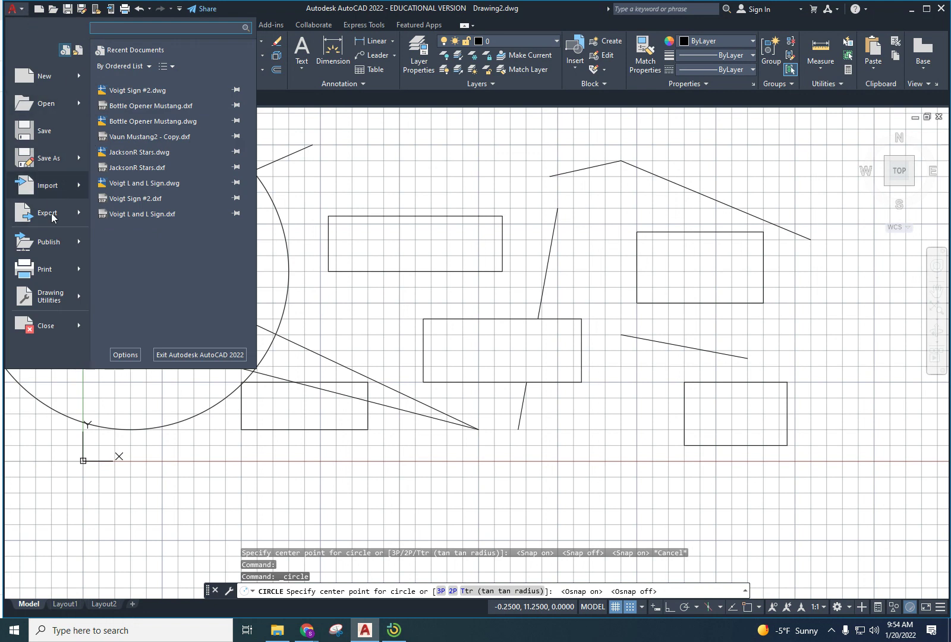
mouse_move(61, 299)
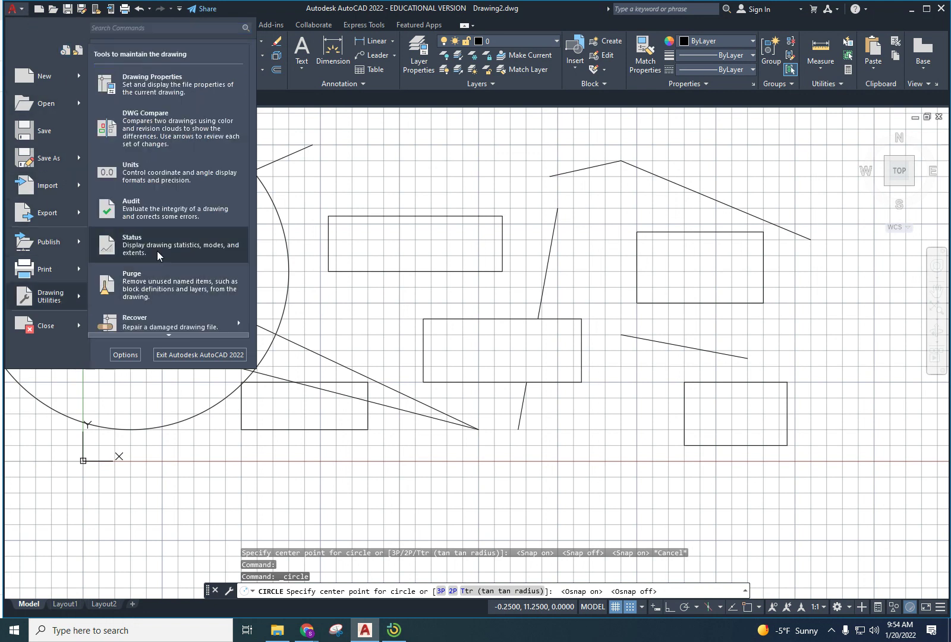
click(167, 174)
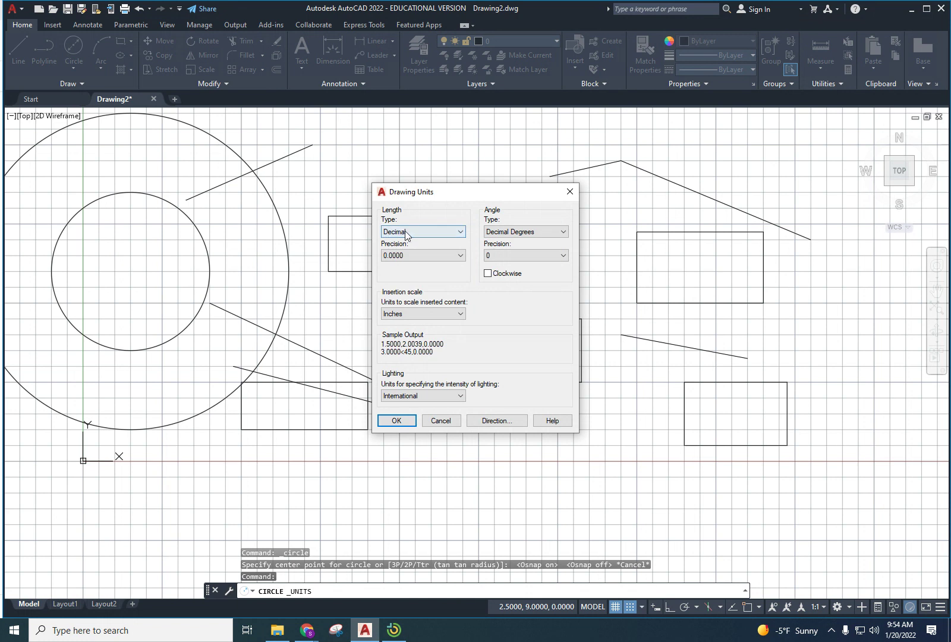
click(404, 232)
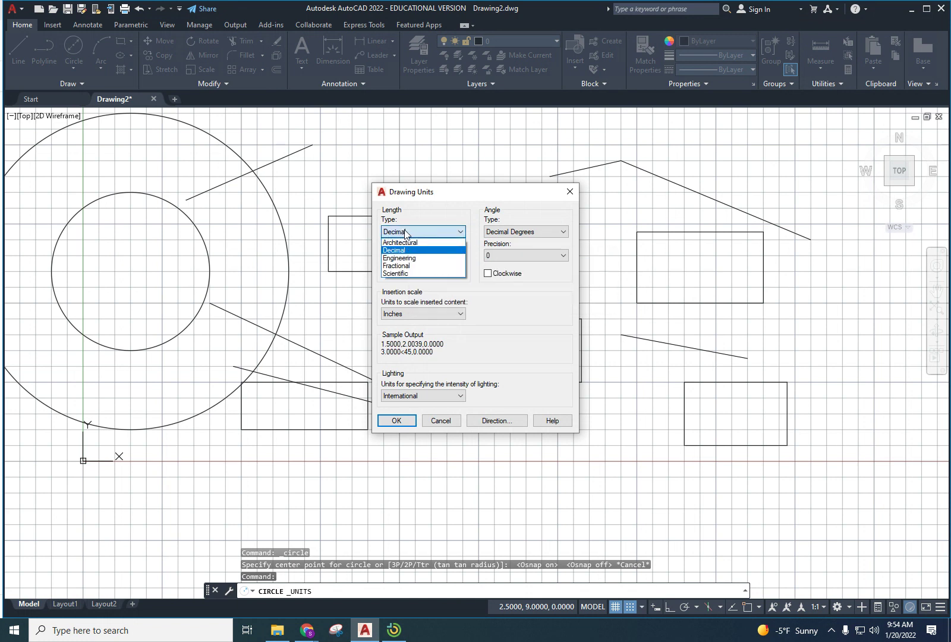
click(428, 242)
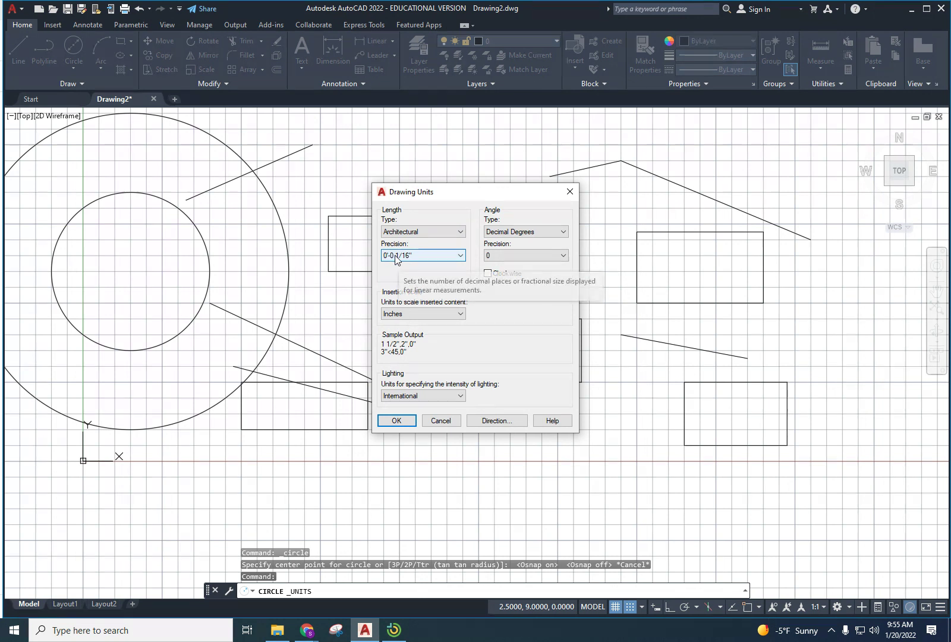
click(434, 235)
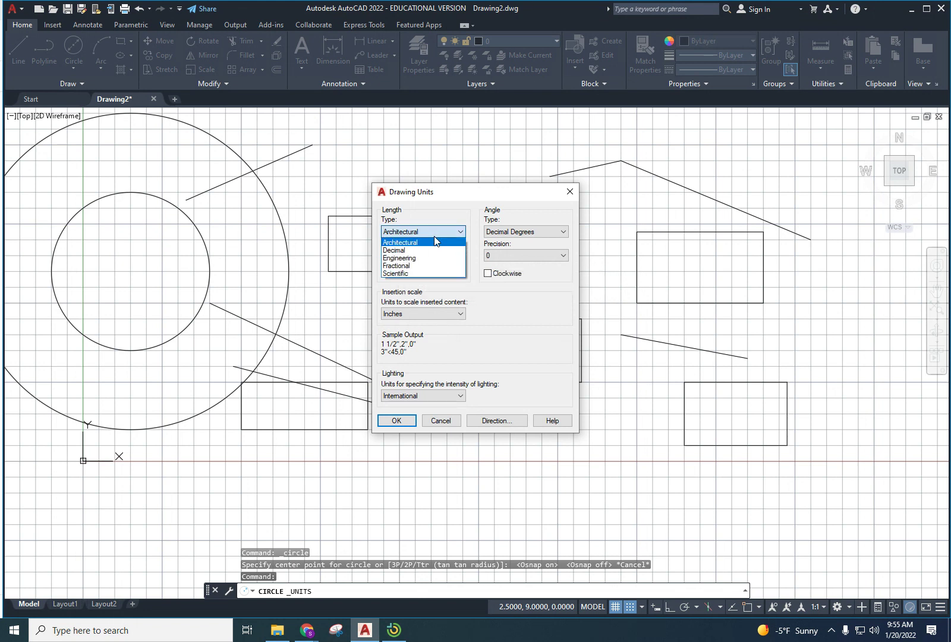
click(413, 250)
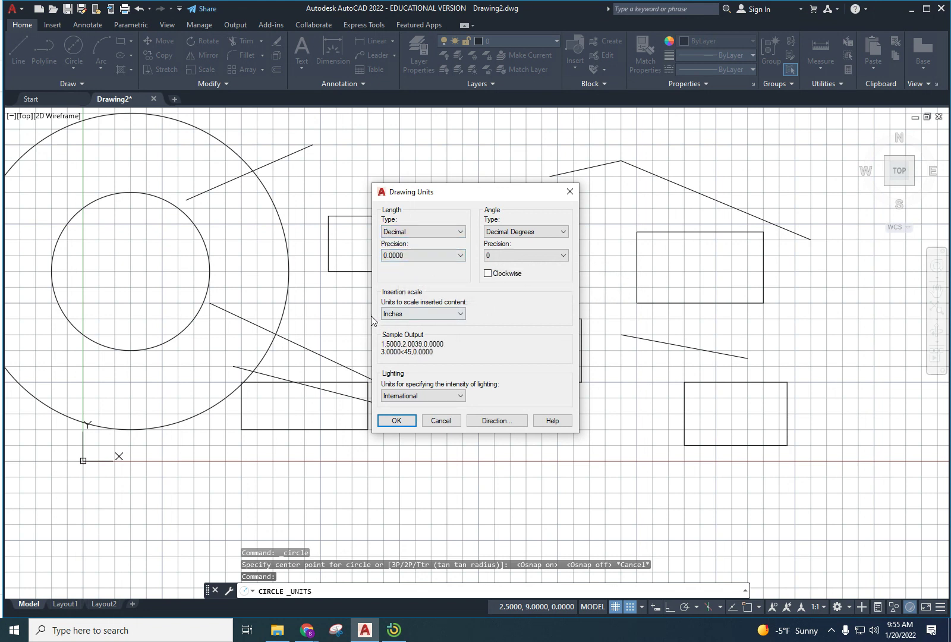
- Review the insertion scale units, length precision and length type choices, and accept the drawing units with Decimal and Inches
click(403, 316)
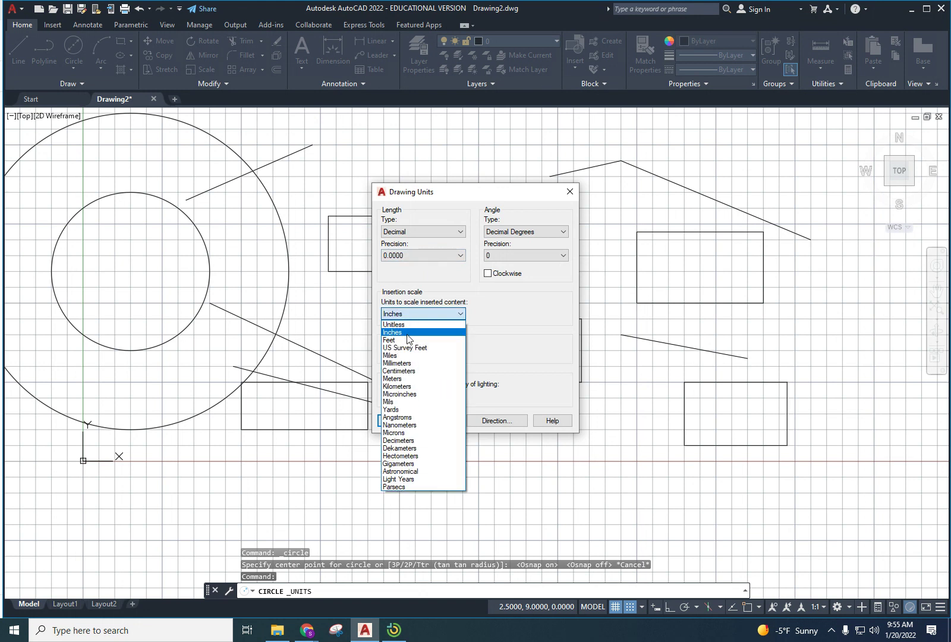
click(408, 336)
click(412, 314)
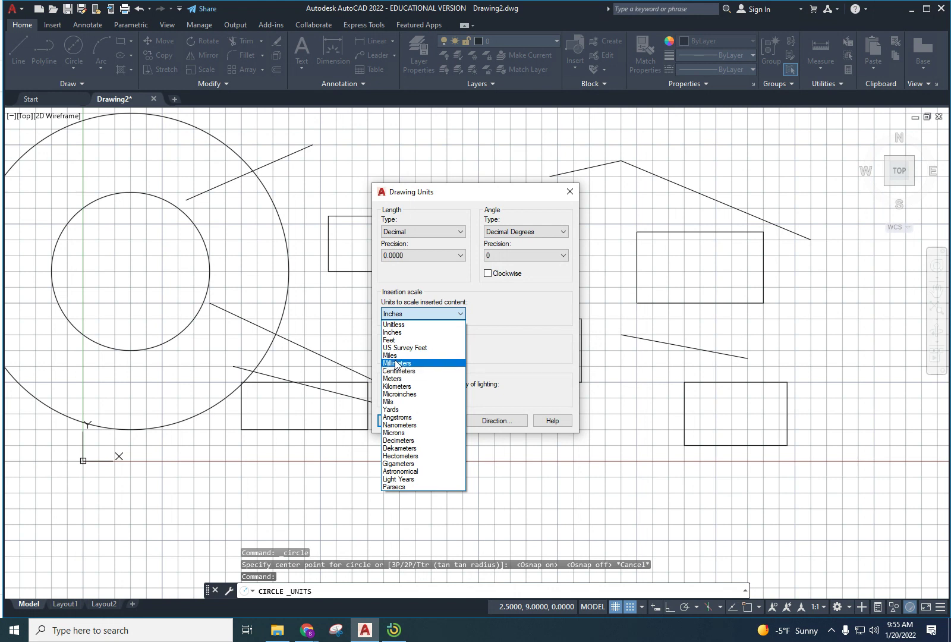
click(423, 256)
click(421, 256)
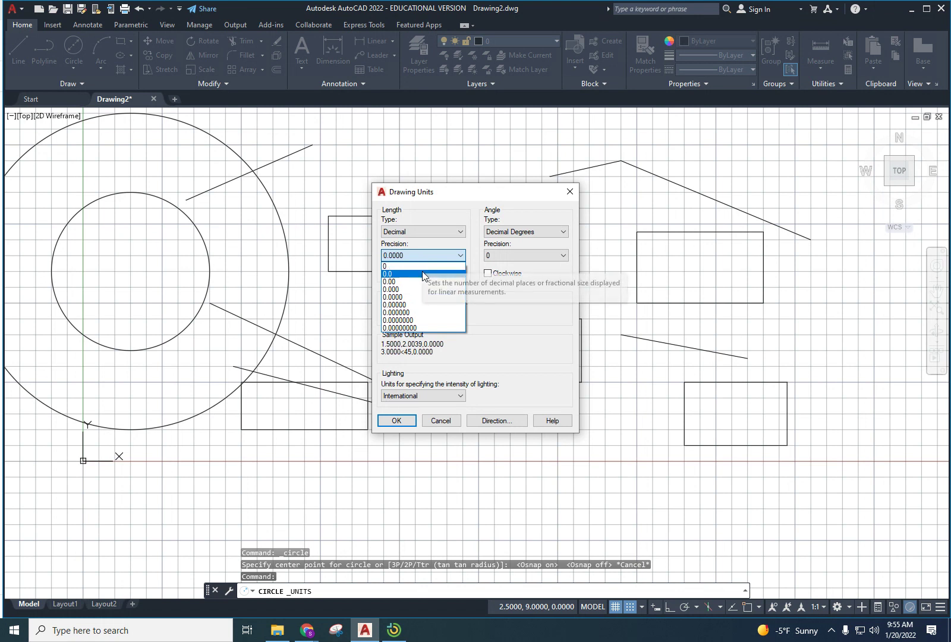
click(409, 231)
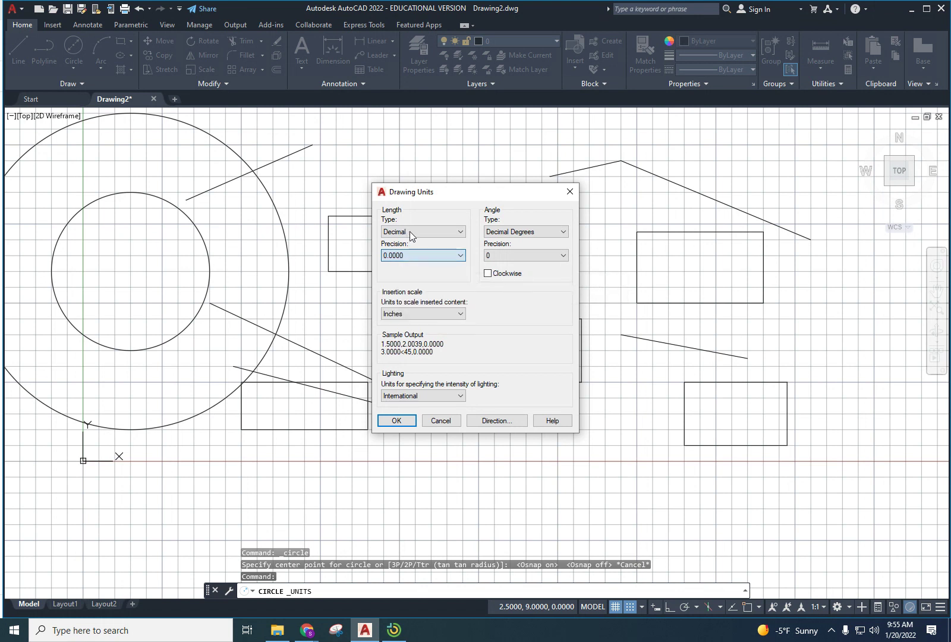
click(409, 231)
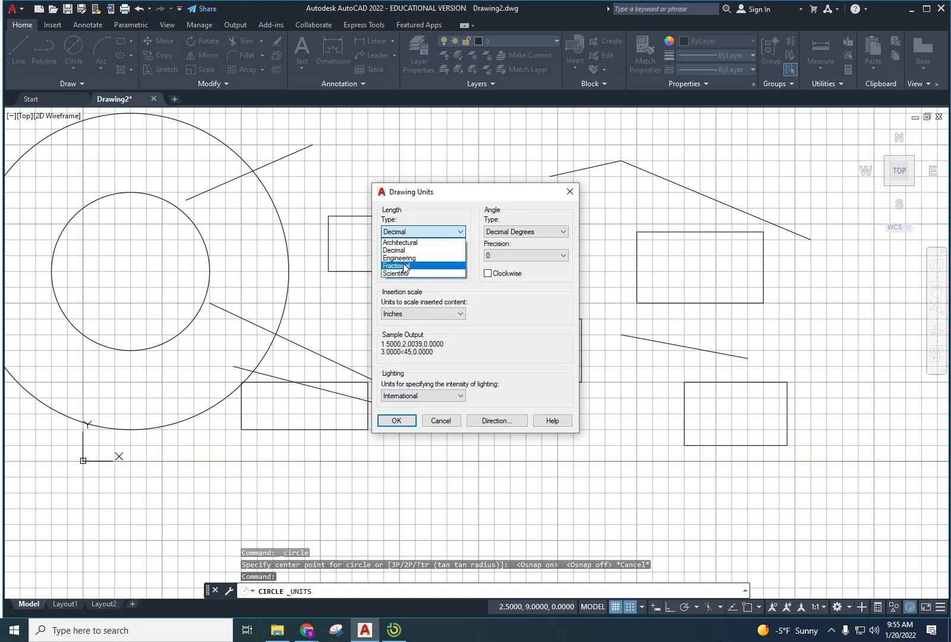
click(395, 233)
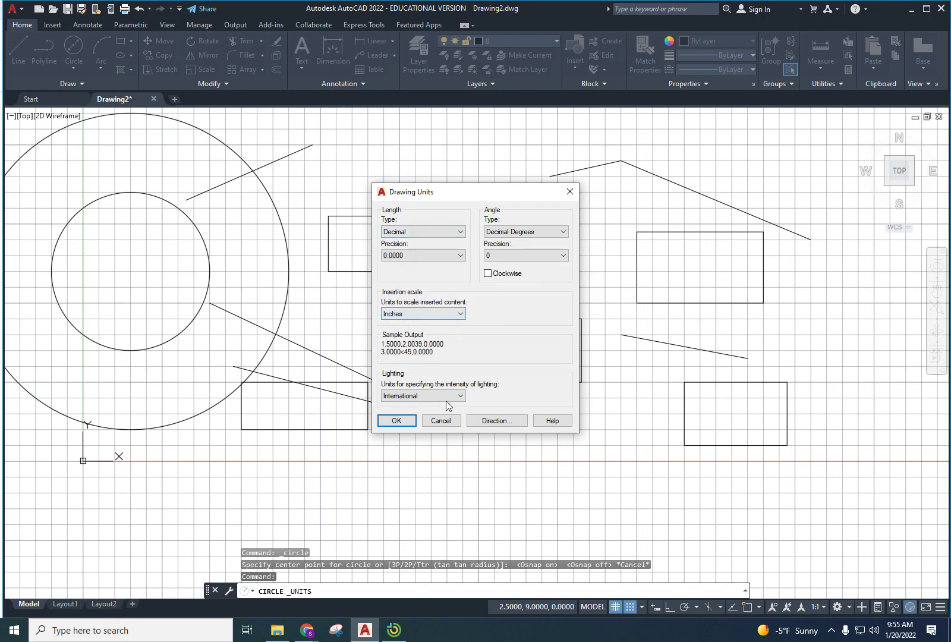
click(397, 421)
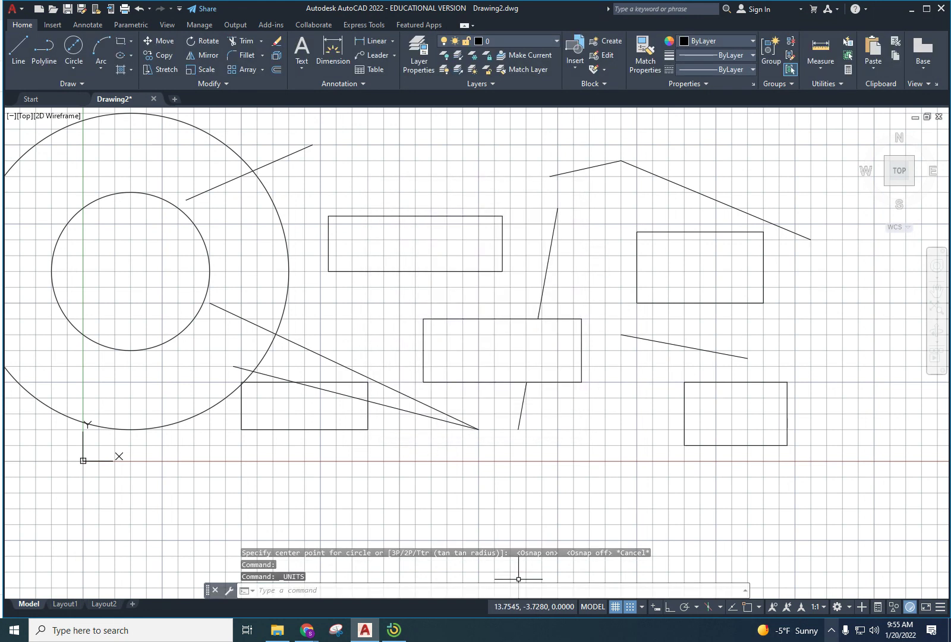
- Open the program options and set the 2D model space uniform background color to Blue
click(24, 8)
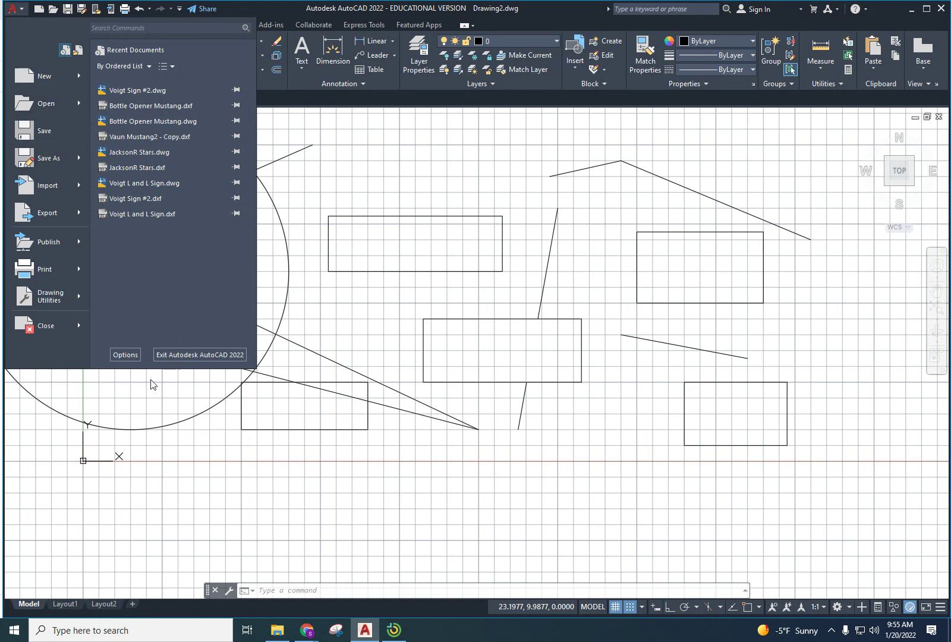
click(124, 354)
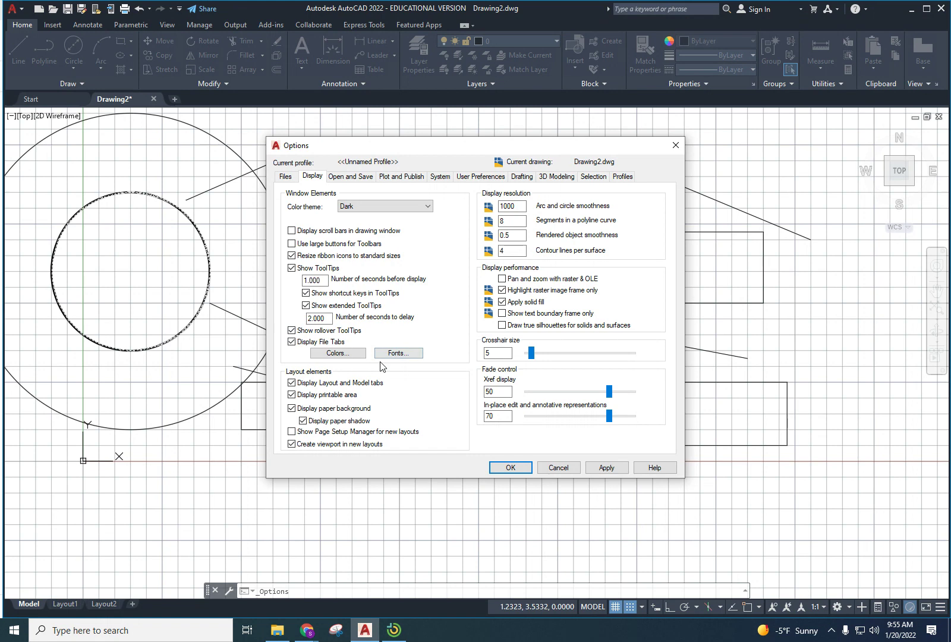
click(349, 356)
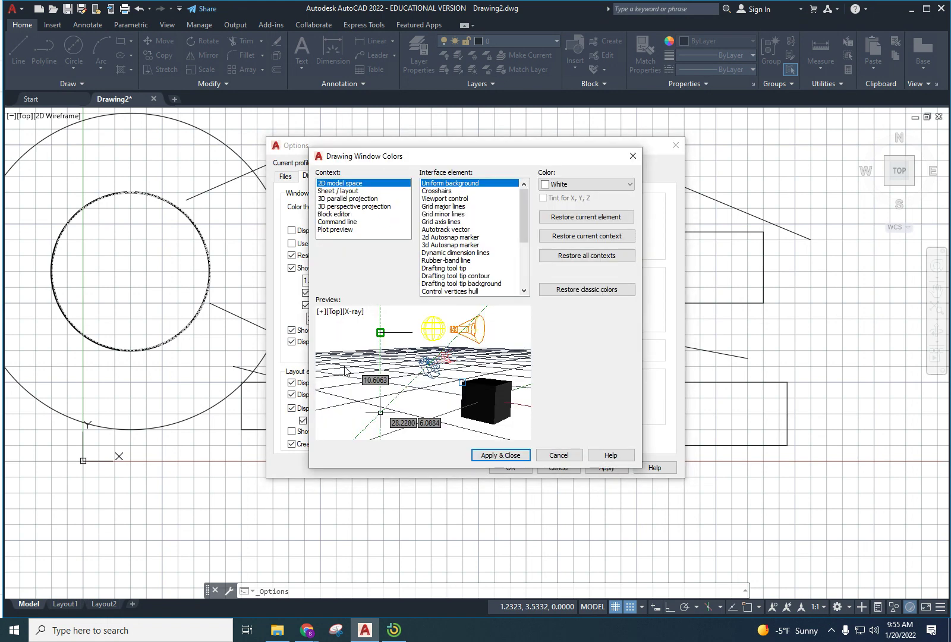
click(569, 185)
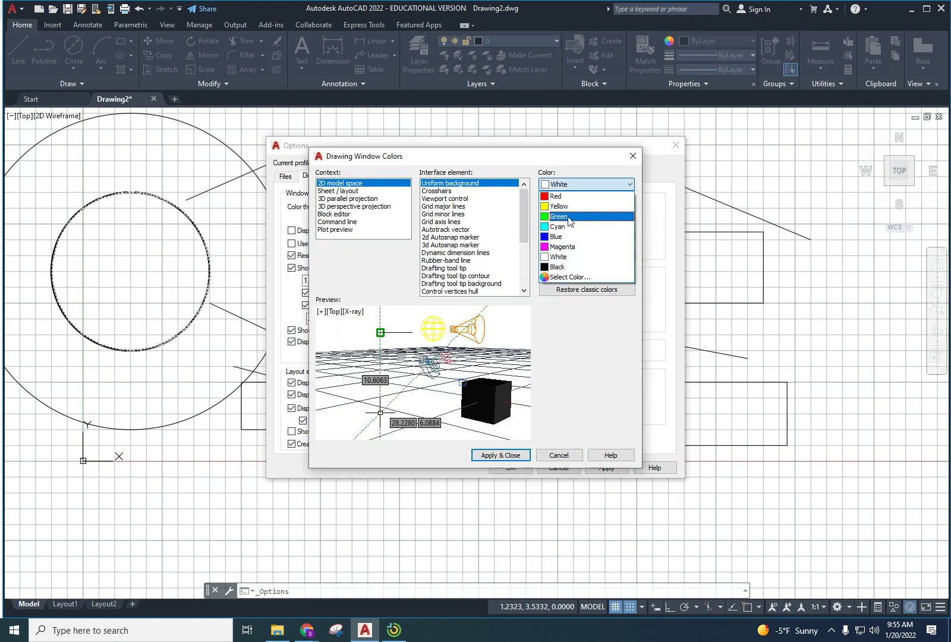
click(569, 236)
click(485, 456)
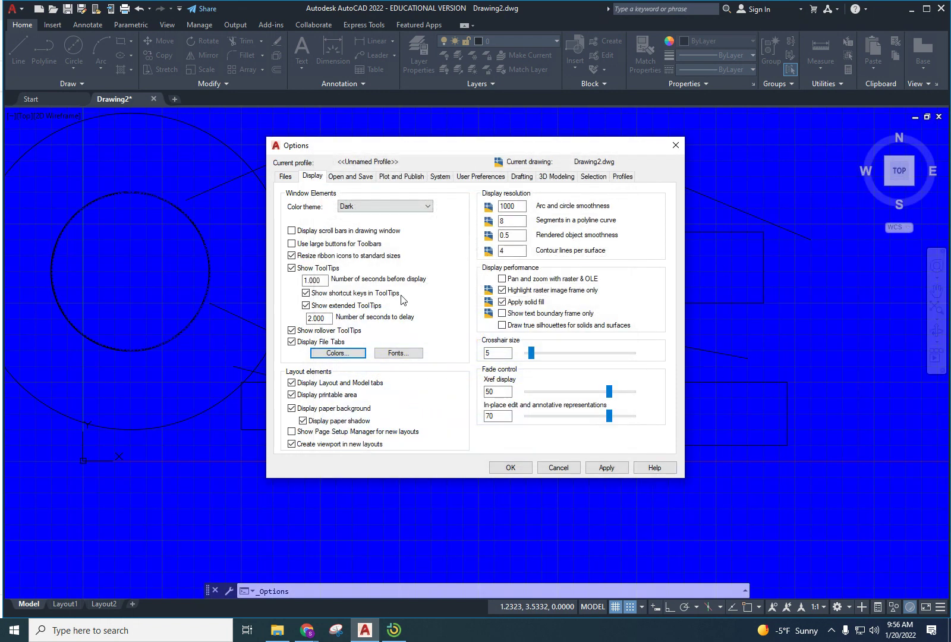
- Set the 2D model space uniform background to Black and check the interface color theme choices
click(338, 352)
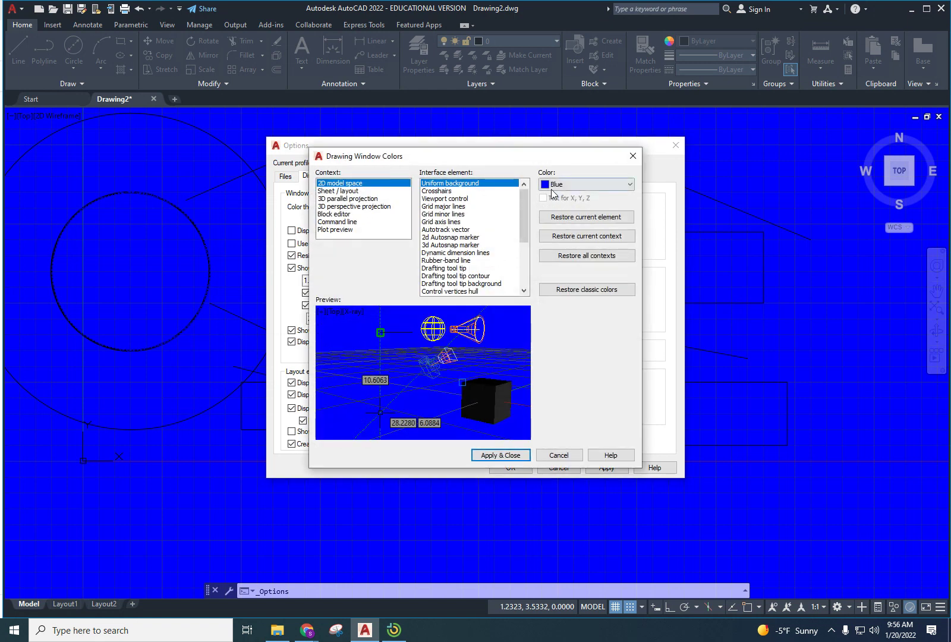
click(568, 186)
click(568, 267)
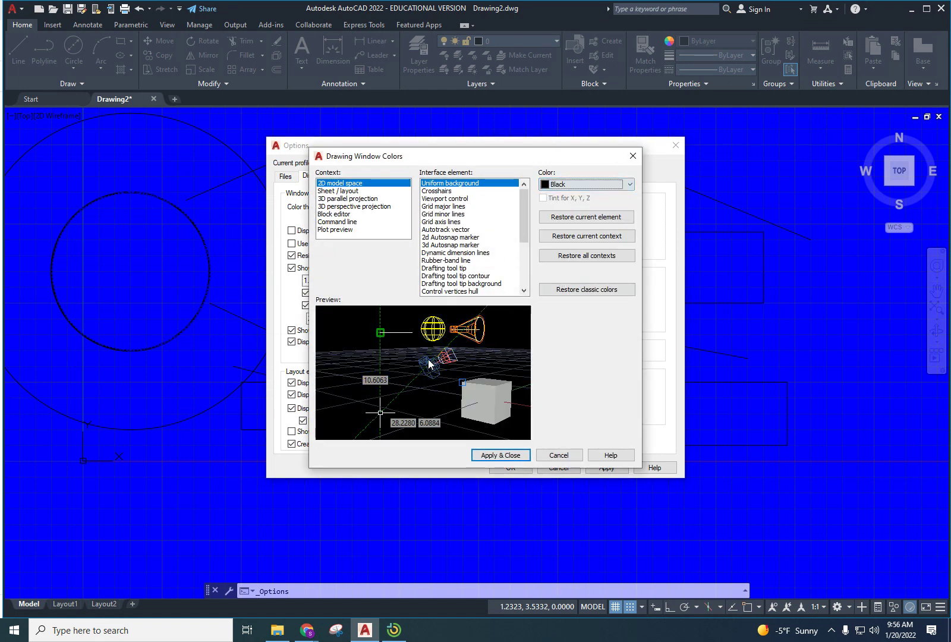
click(502, 455)
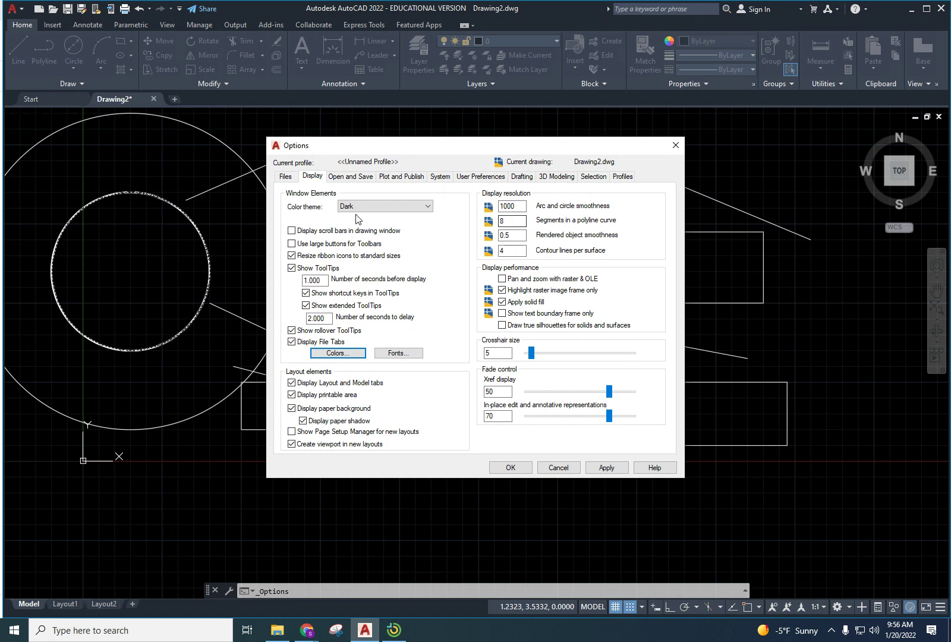
click(375, 206)
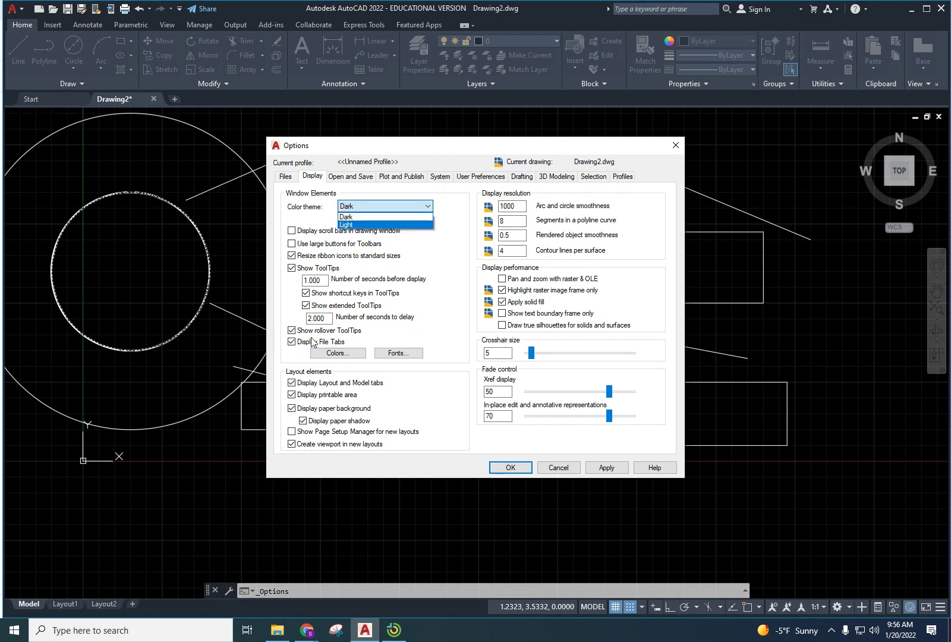
- Try White for the 2D model space uniform background, and apply Green instead
click(337, 353)
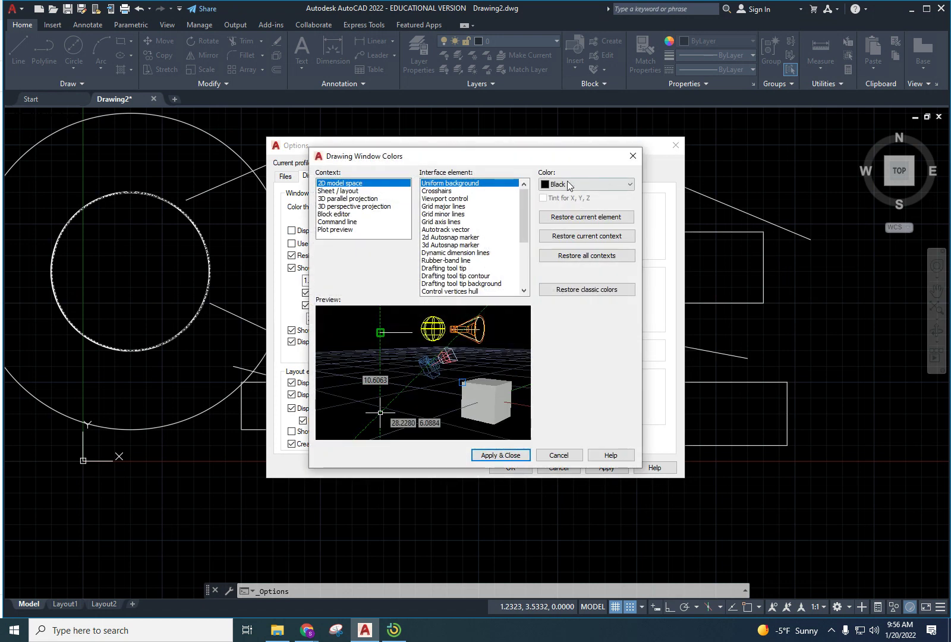
click(571, 184)
click(575, 257)
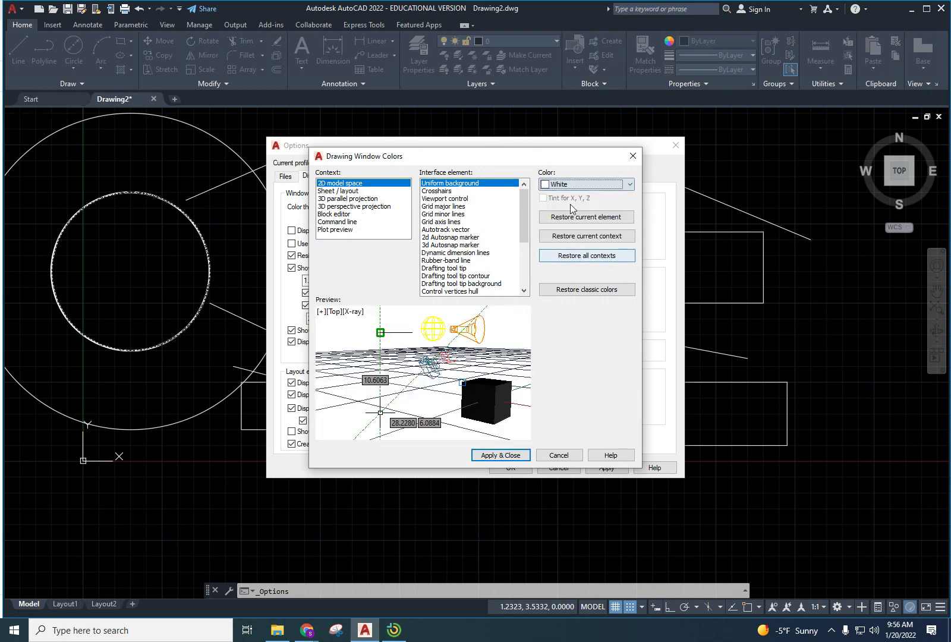
click(568, 186)
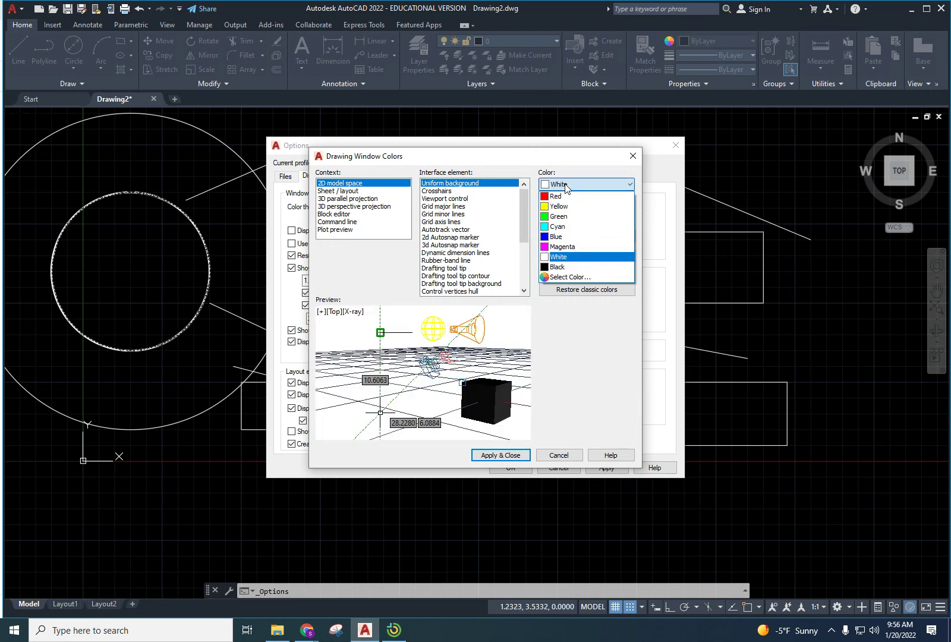
click(562, 216)
click(502, 455)
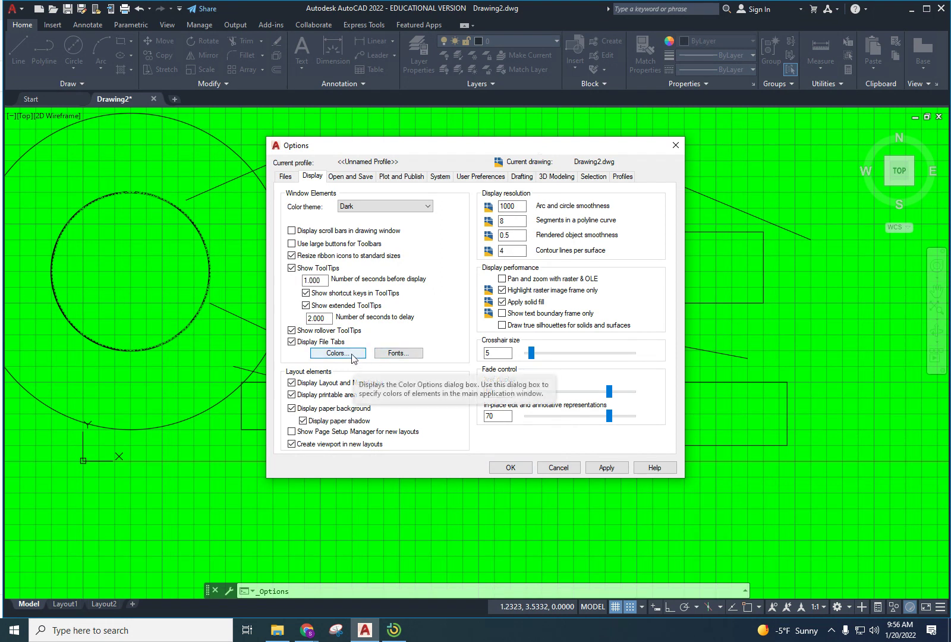
- Set the 2D model space uniform background color to White and accept the options
click(351, 354)
click(574, 185)
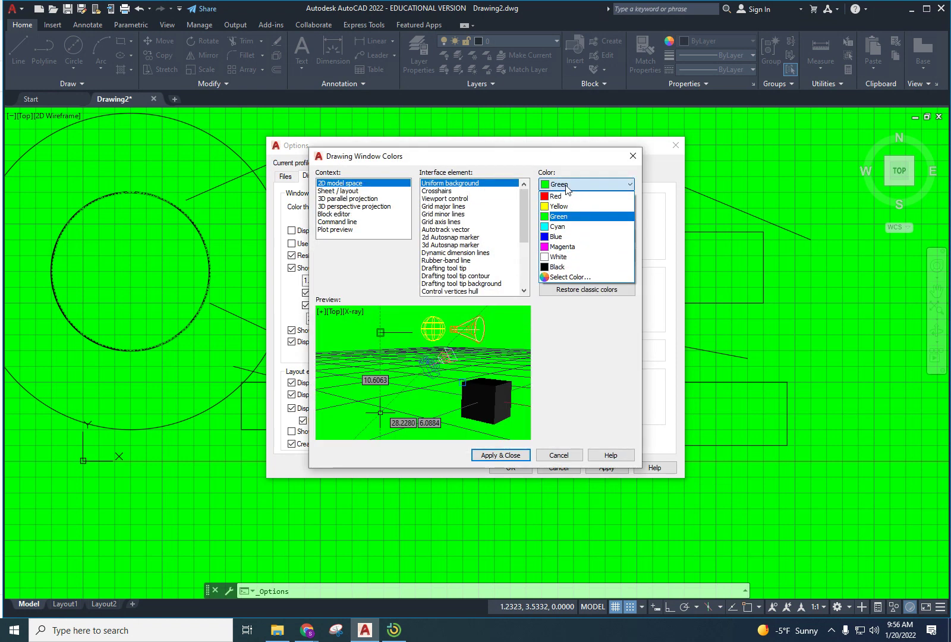
click(558, 257)
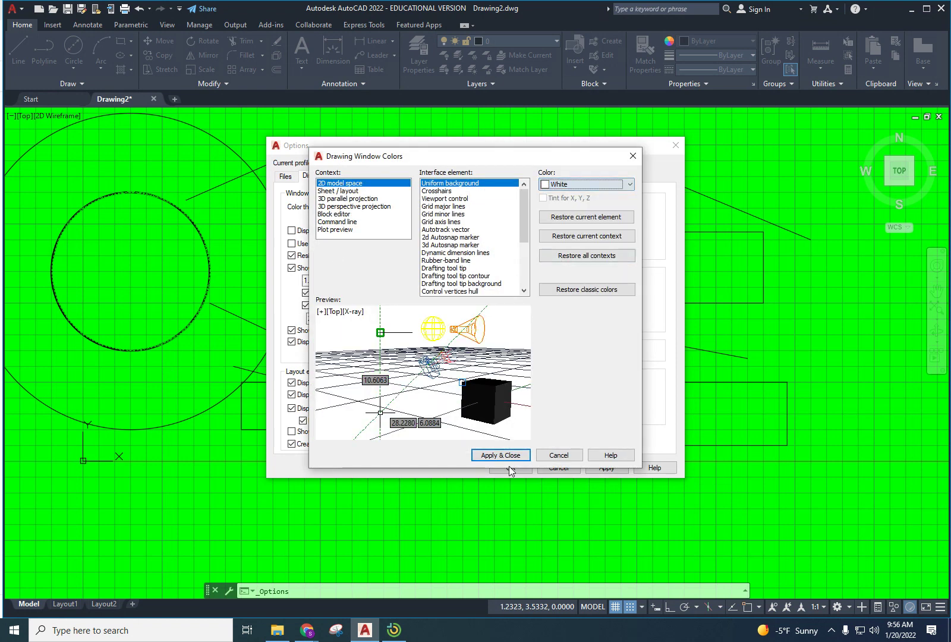
click(502, 456)
click(509, 467)
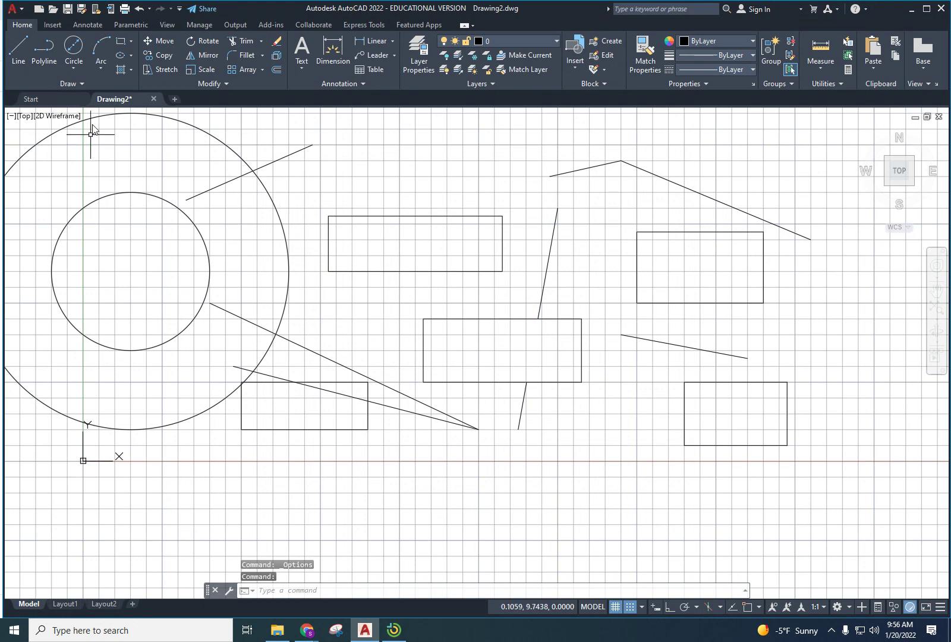
- Open the program options with the OPTIONS command and close them without changing anything
click(14, 9)
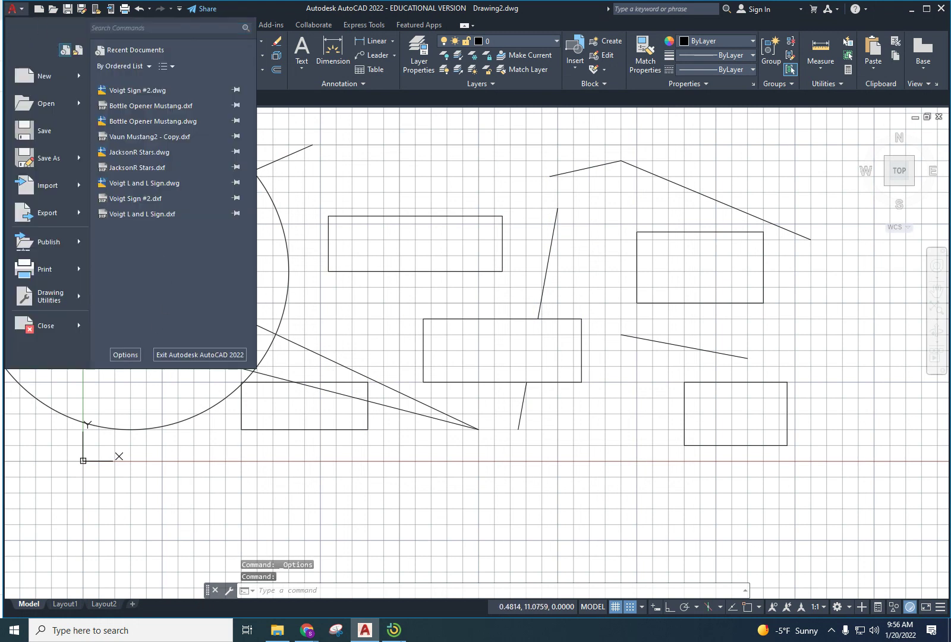
click(348, 588)
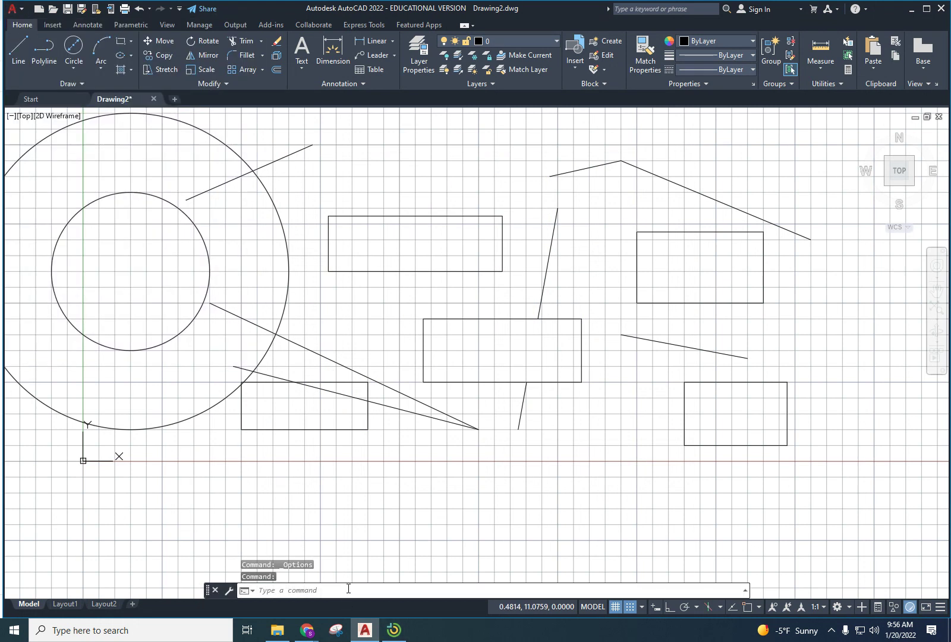
click(349, 589)
text(opt)
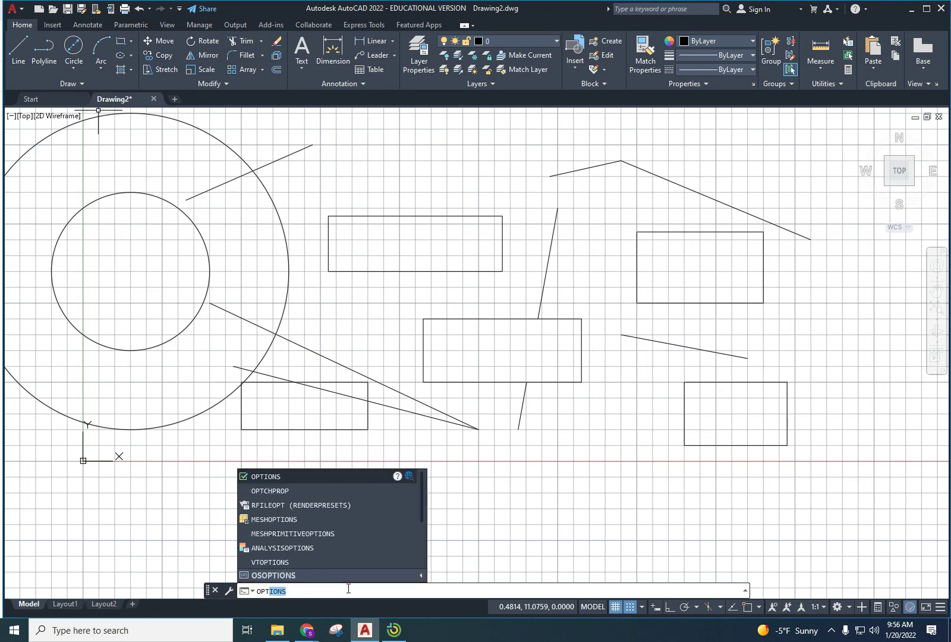
click(294, 476)
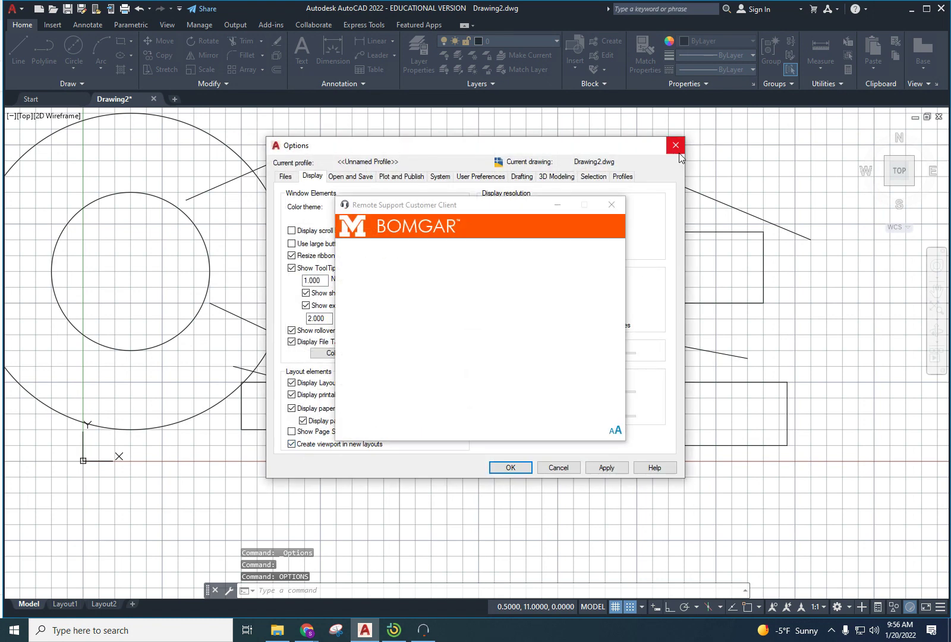
click(675, 146)
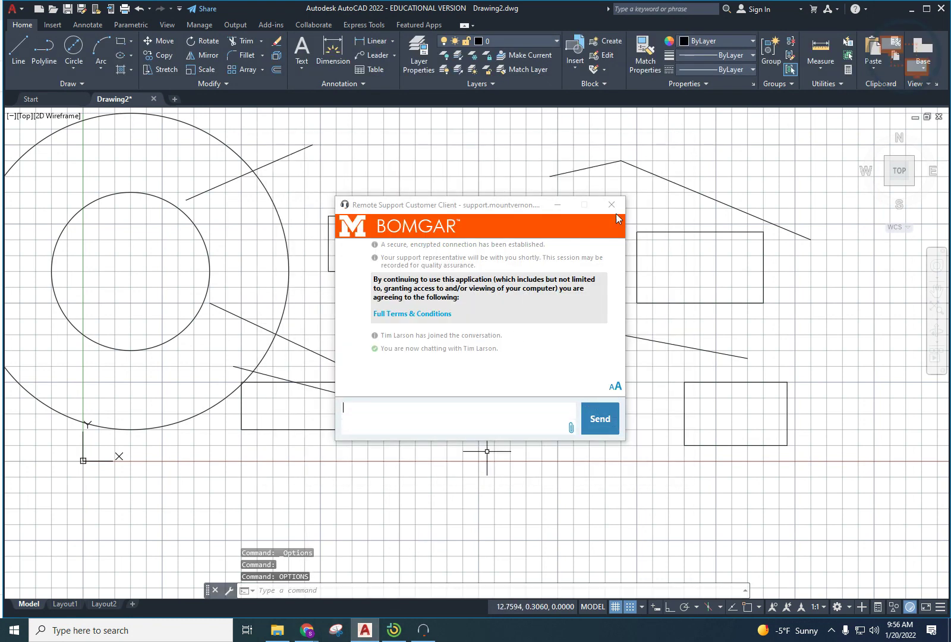
- End the Bomgar remote support session, confirm it, and return to the drawing
click(616, 205)
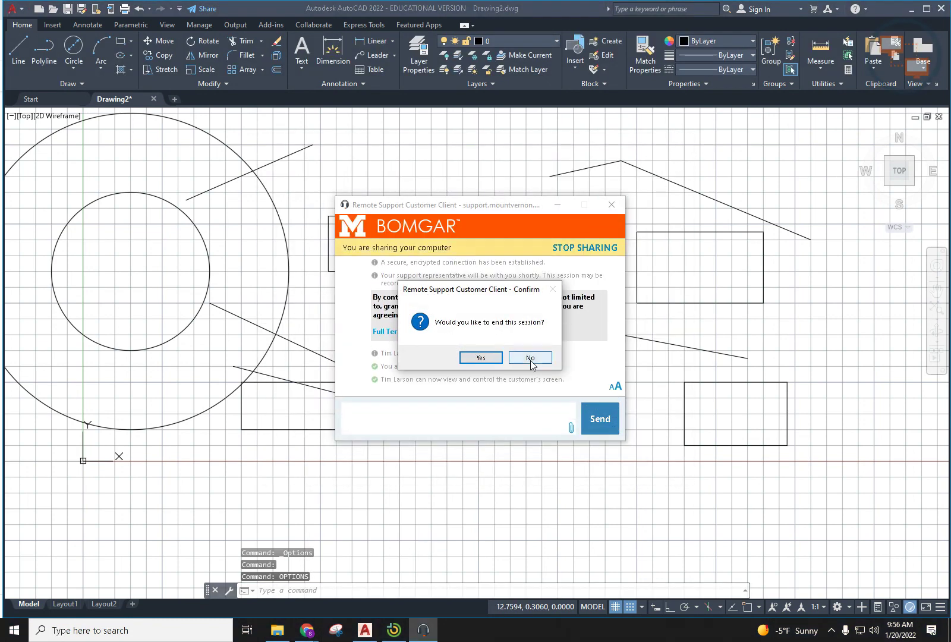
click(480, 358)
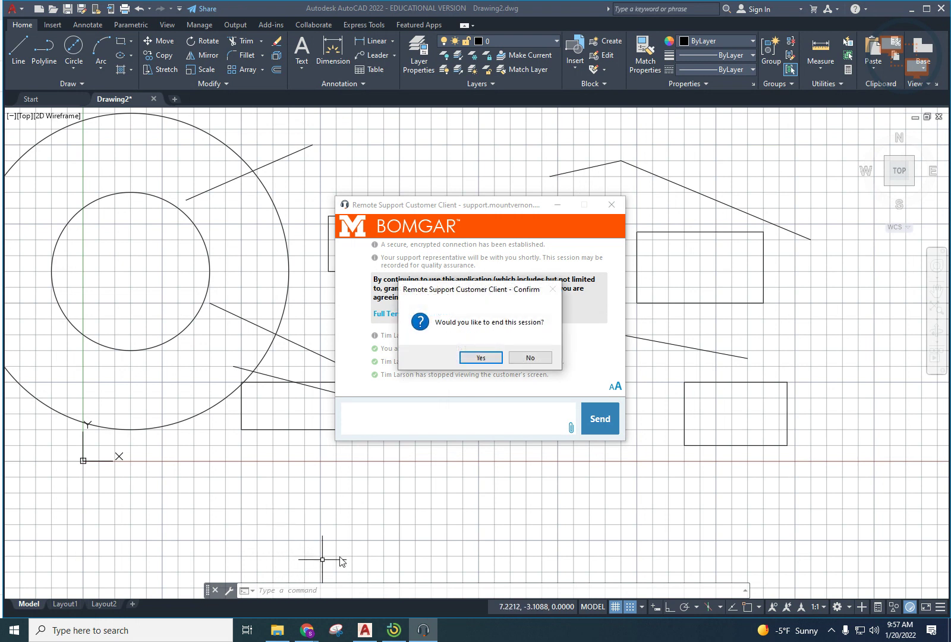
click(482, 358)
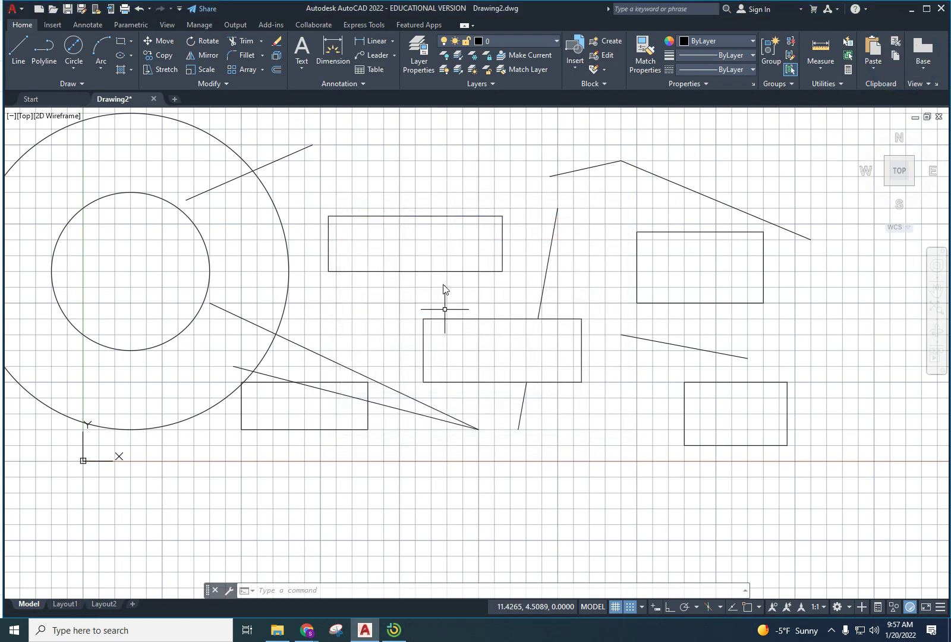
- Use the CIRCLE command to draw a center-radius circle below the middle rectangle, enclosing the lower end of the steep line
click(287, 590)
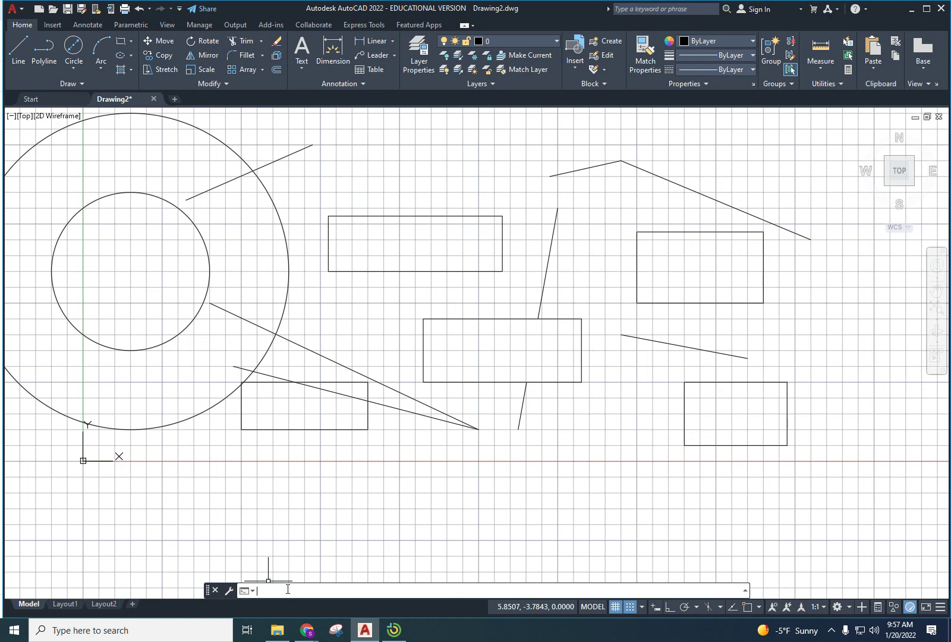
text(circle)
key(Return)
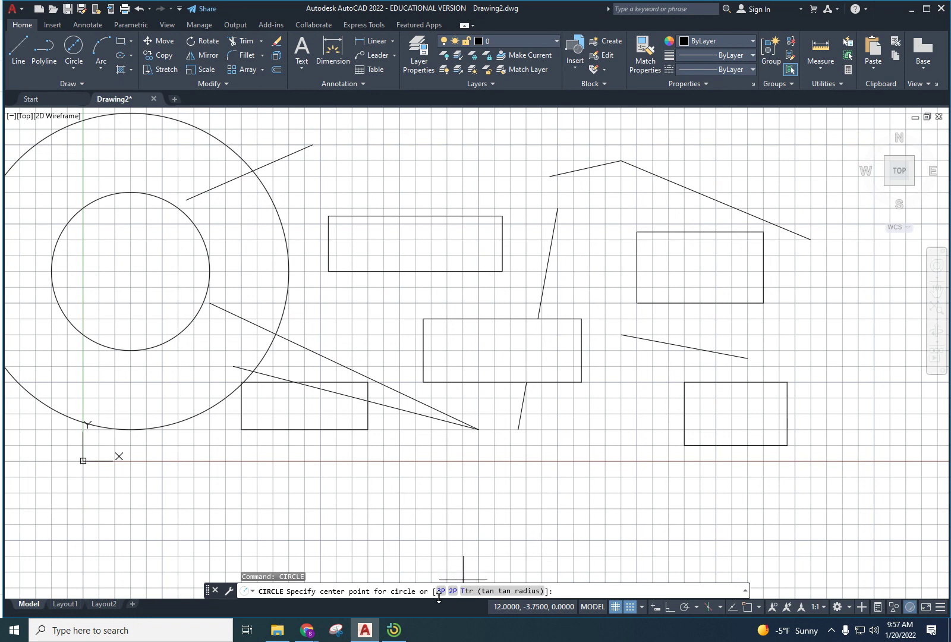
click(526, 478)
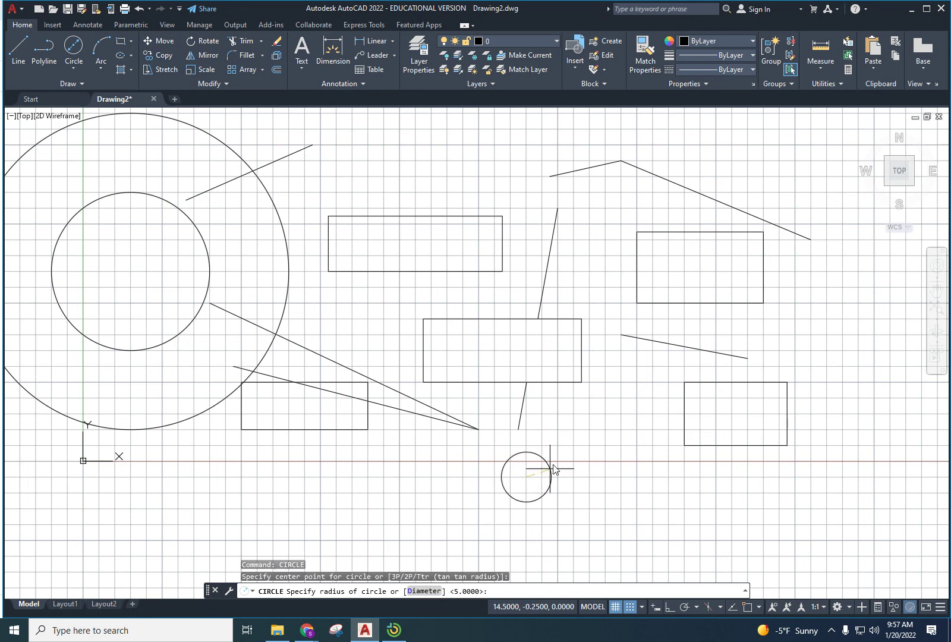
click(600, 459)
key(Escape)
key(Escape)
key(Escape)
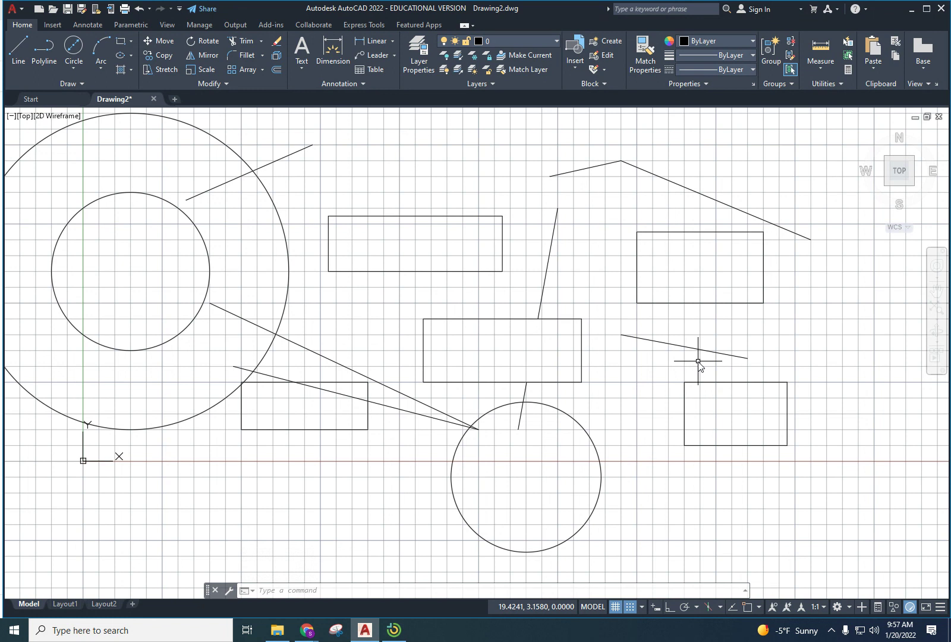
- Start saving the drawing under a new name, browse to the personal U: network drive, and cancel without saving
click(15, 9)
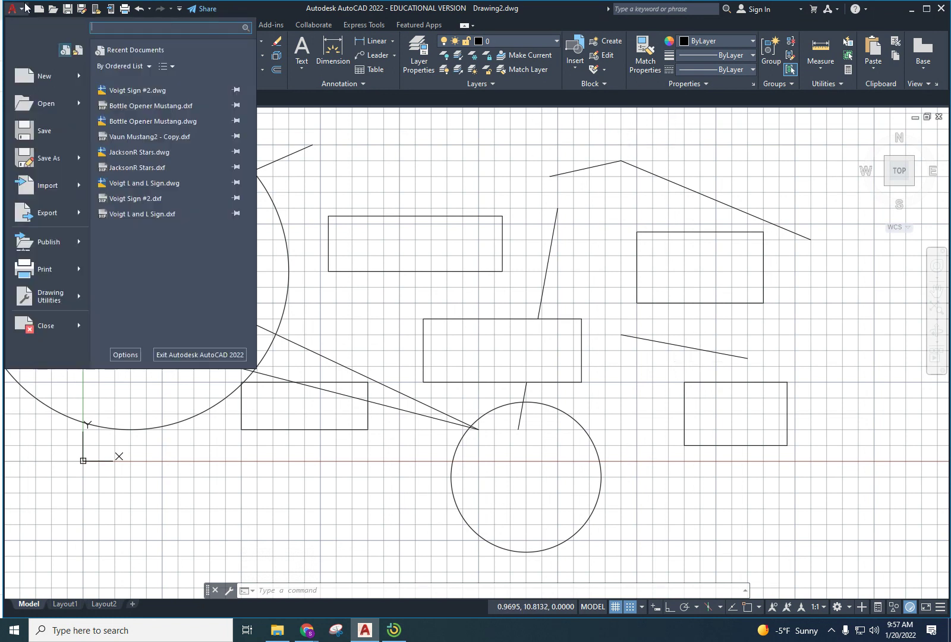
mouse_move(40, 83)
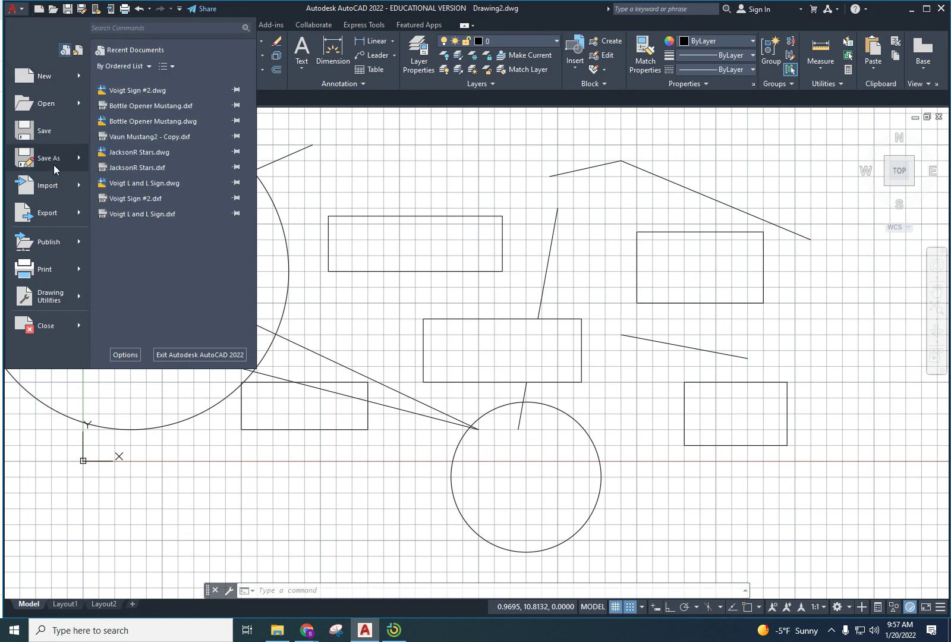
mouse_move(60, 161)
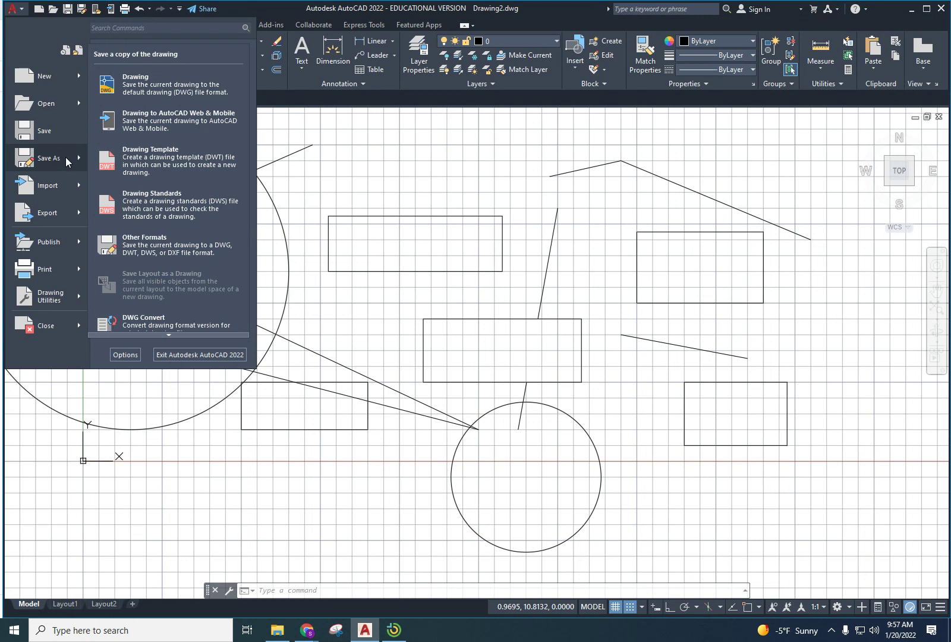
click(67, 162)
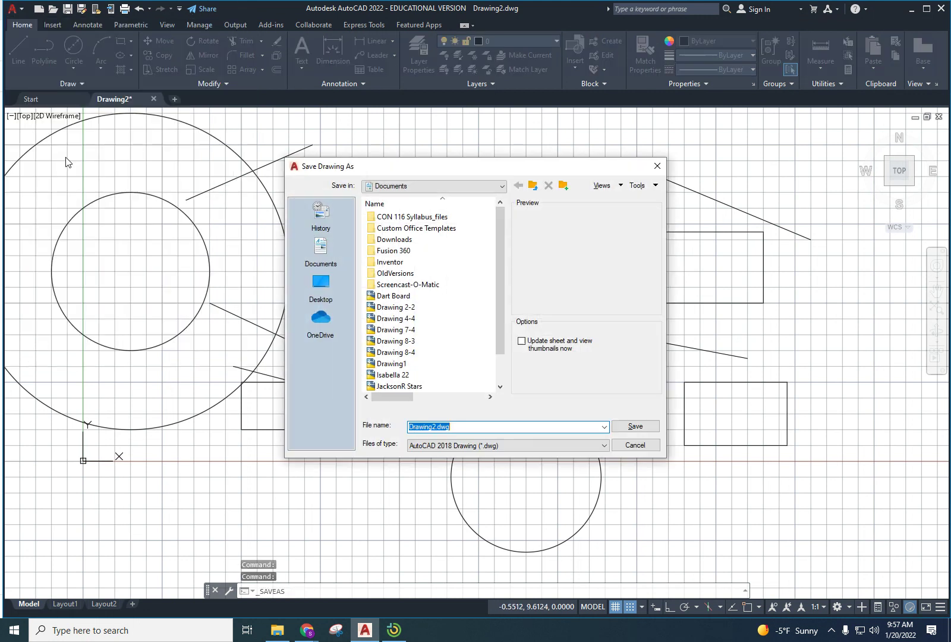
click(385, 185)
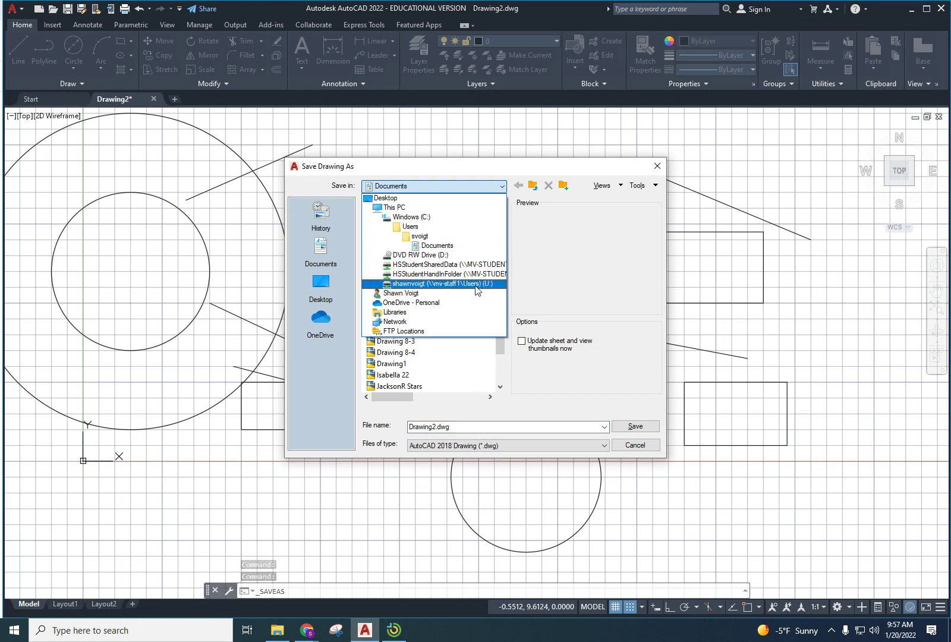
click(452, 284)
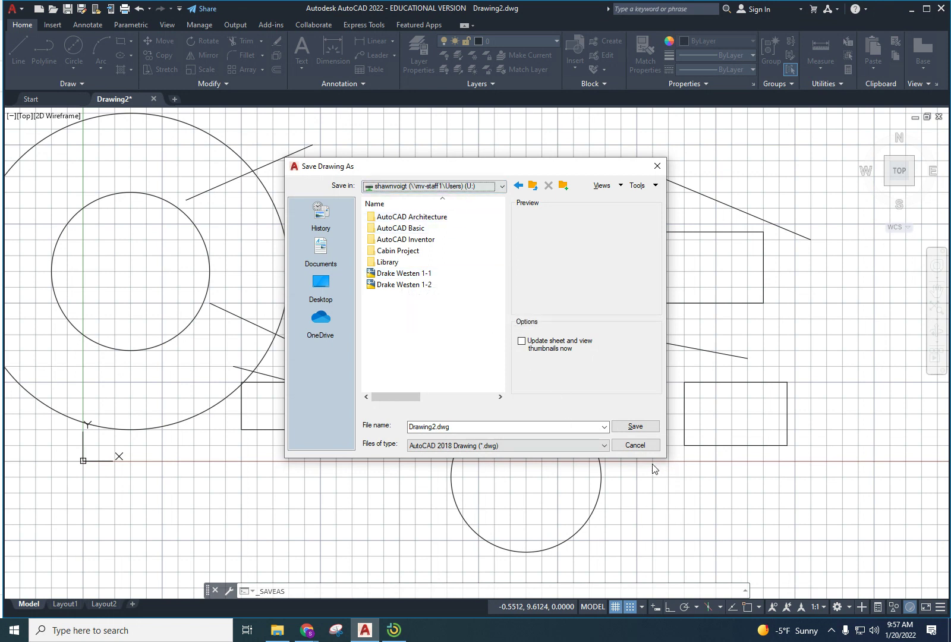
click(634, 444)
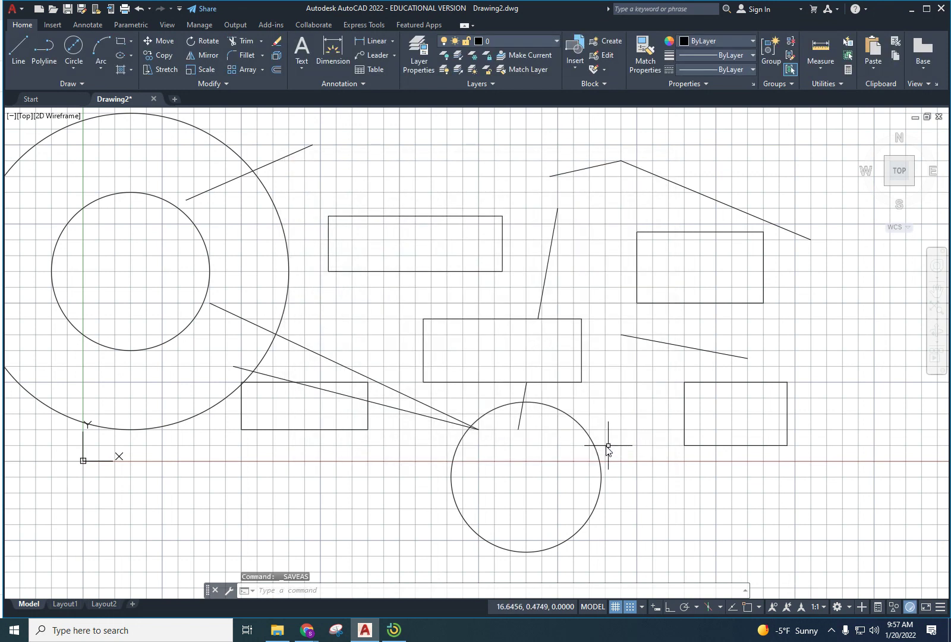
- Open the template selection for a new drawing and close it without choosing a template
click(19, 14)
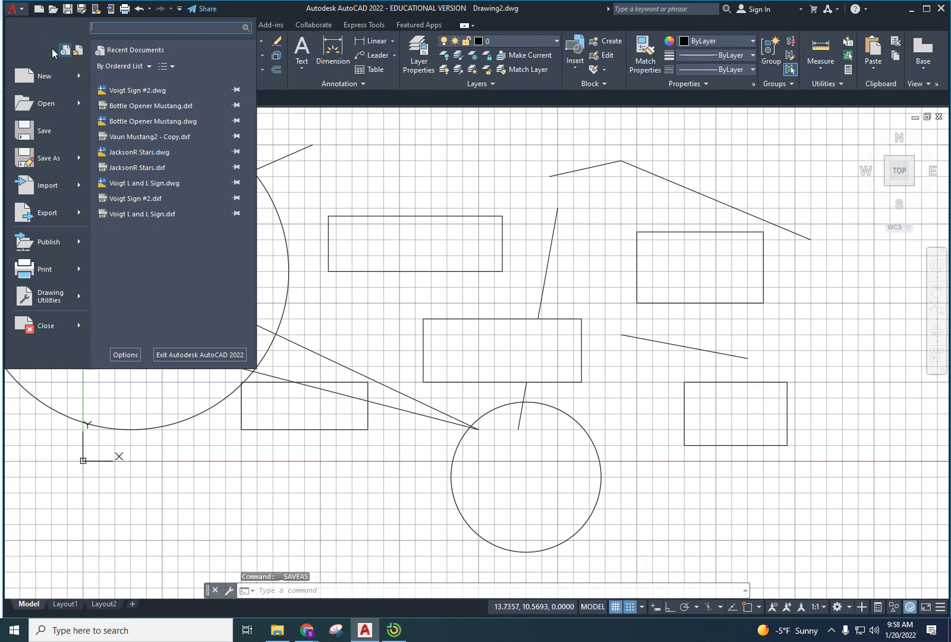
key(Escape)
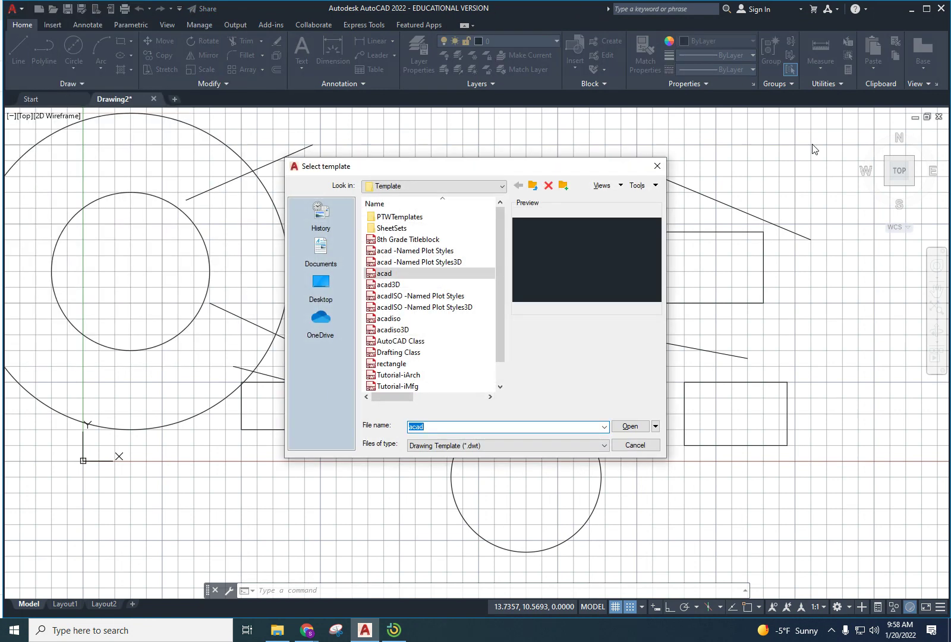
click(657, 166)
- Start opening an existing drawing, browse to the personal U: network drive, and cancel without opening a file
click(21, 9)
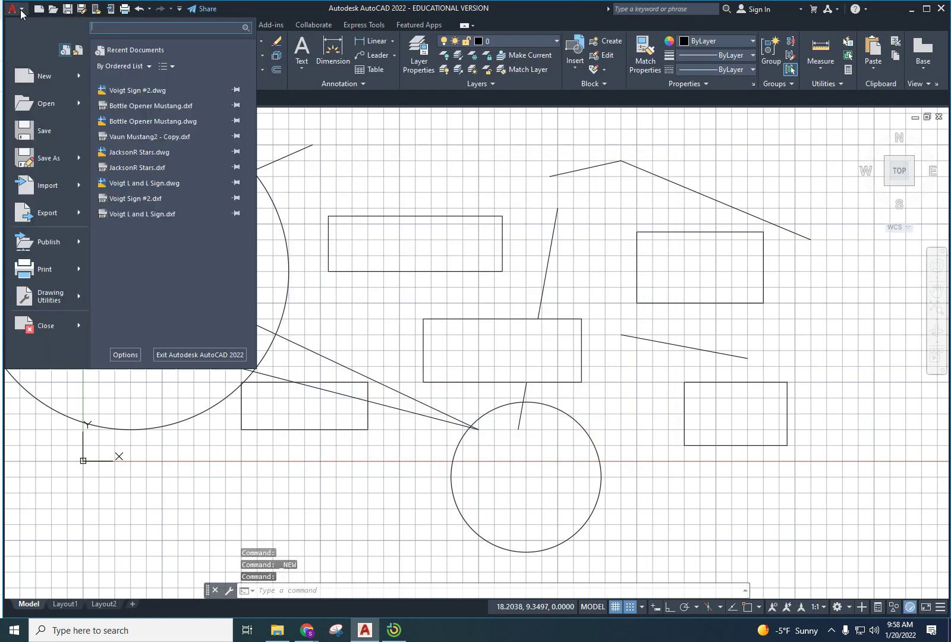
click(65, 103)
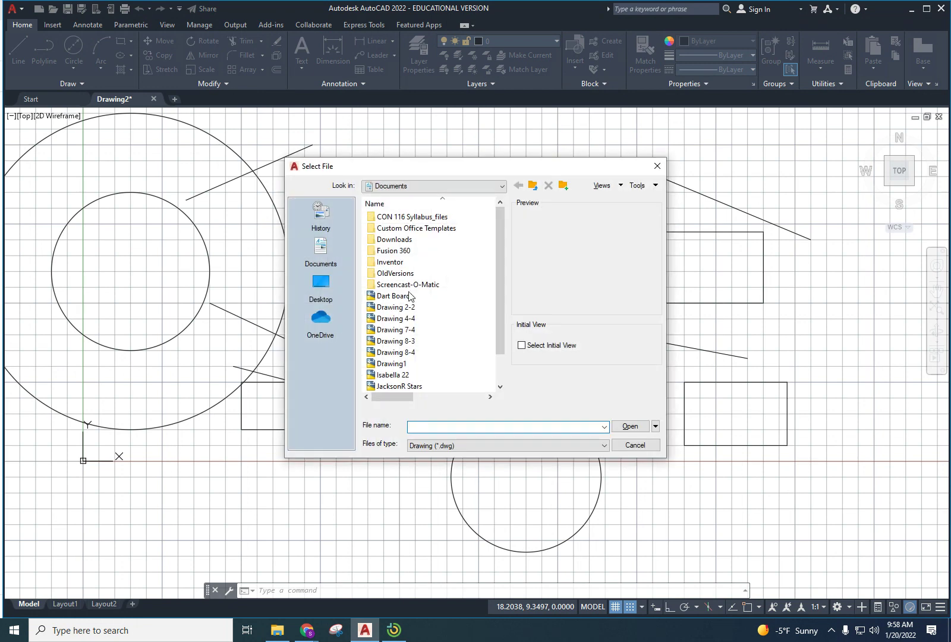
click(425, 186)
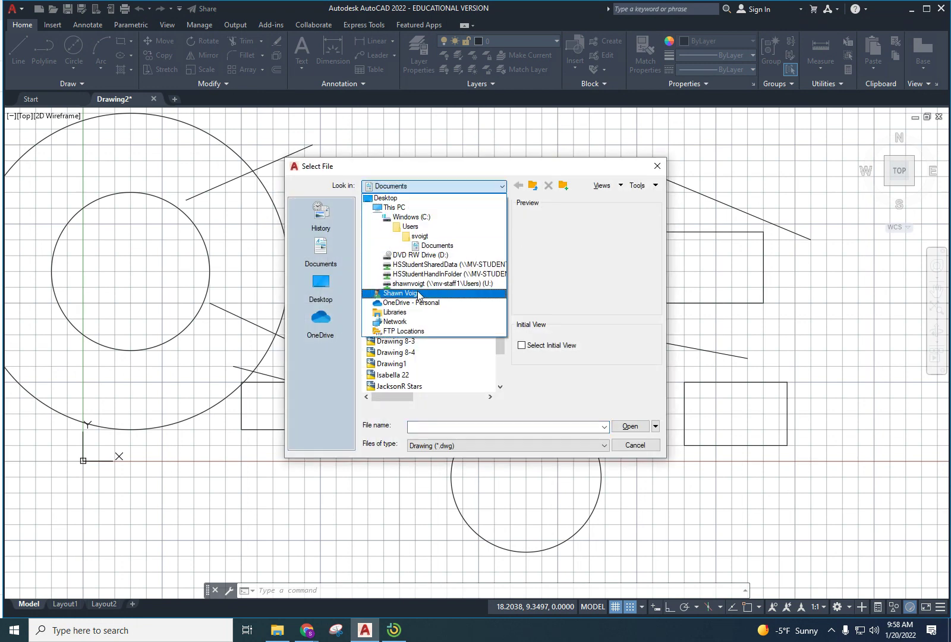
click(420, 303)
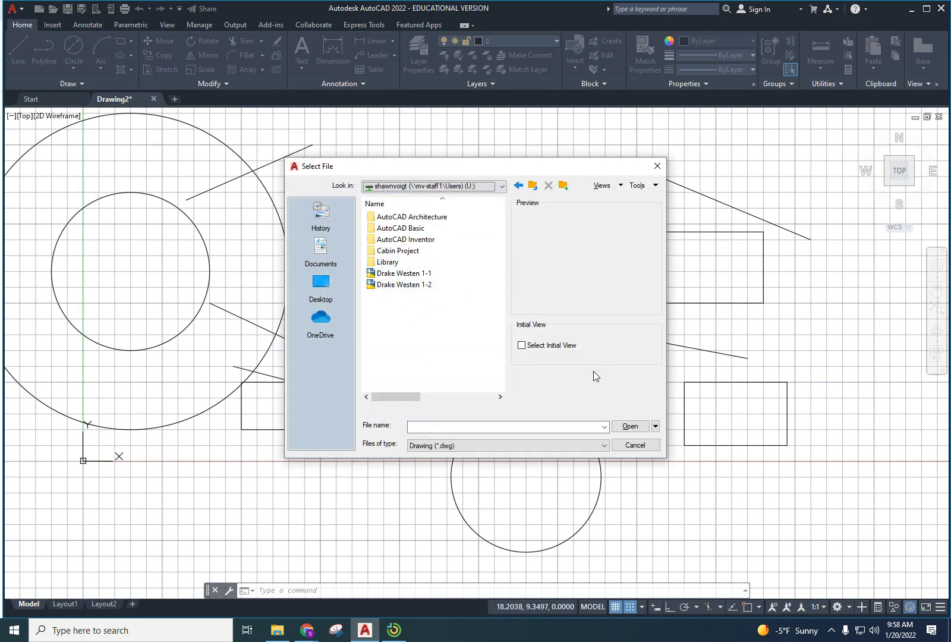
click(634, 445)
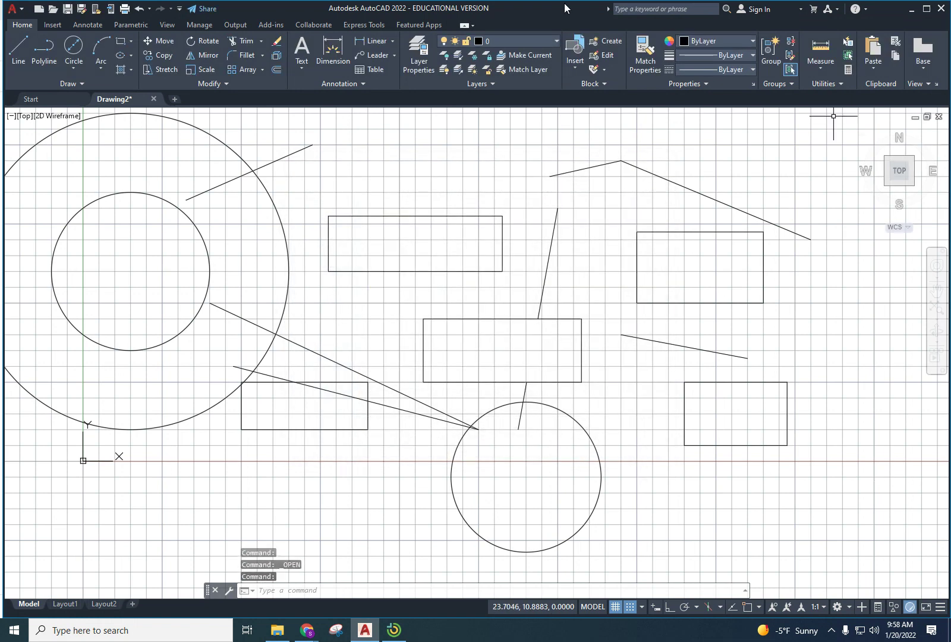